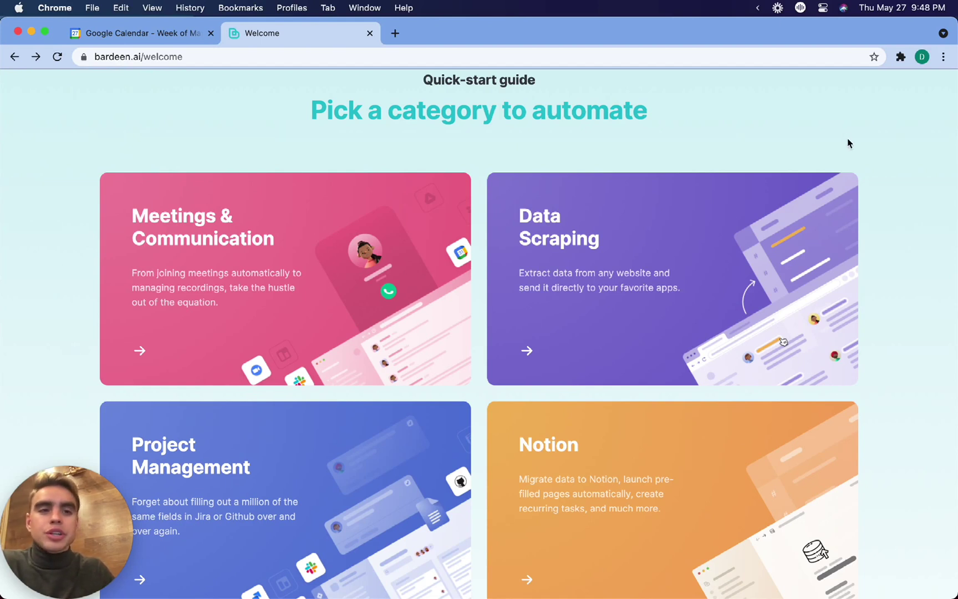
# Pin the Bardeen extension to the browser toolbar.
pyautogui.click(900, 64)
pyautogui.click(869, 152)
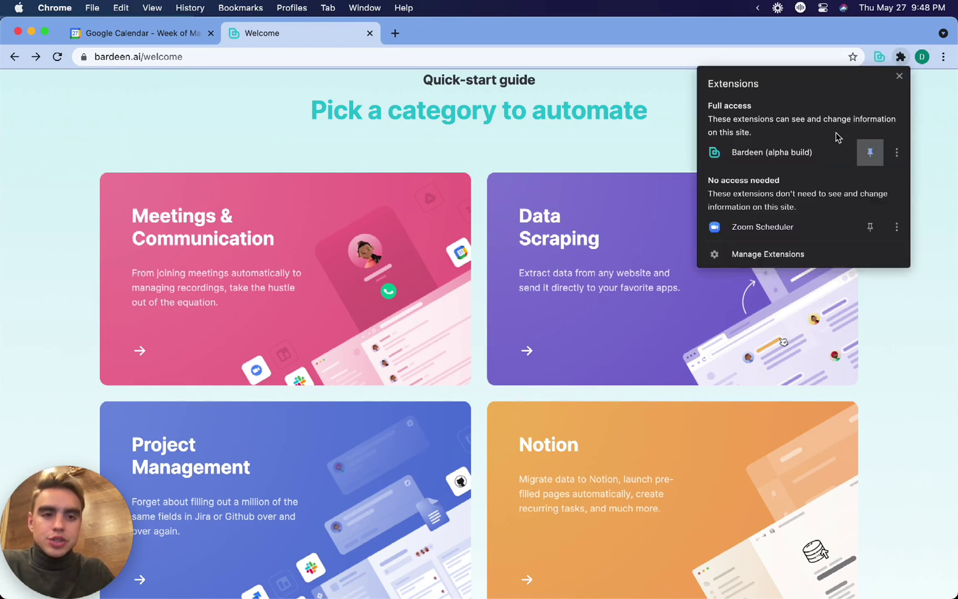
pyautogui.click(687, 104)
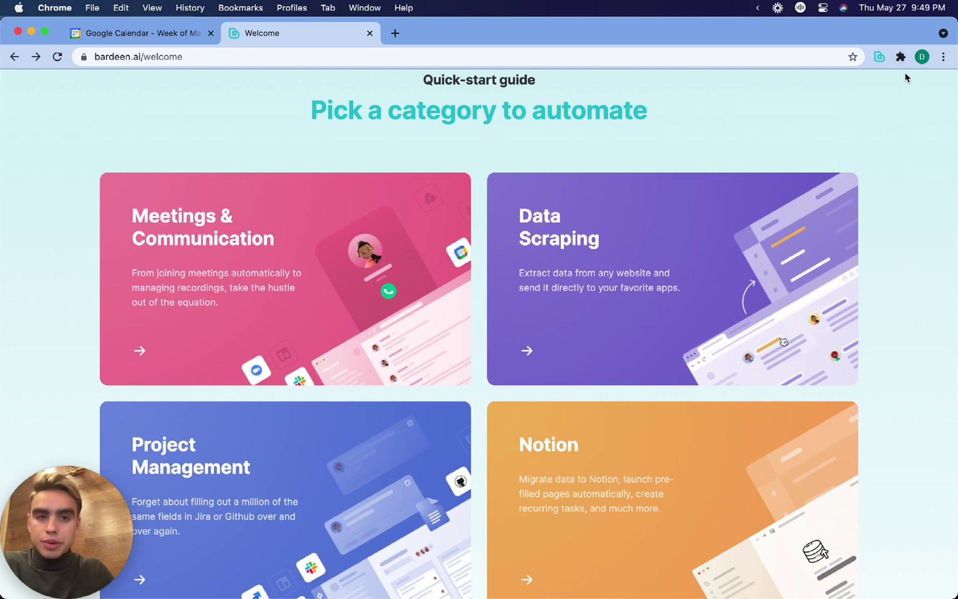
# Check the Bardeen playbooks panel from the toolbar icon, then close it and scroll the quick-start page.
pyautogui.click(880, 57)
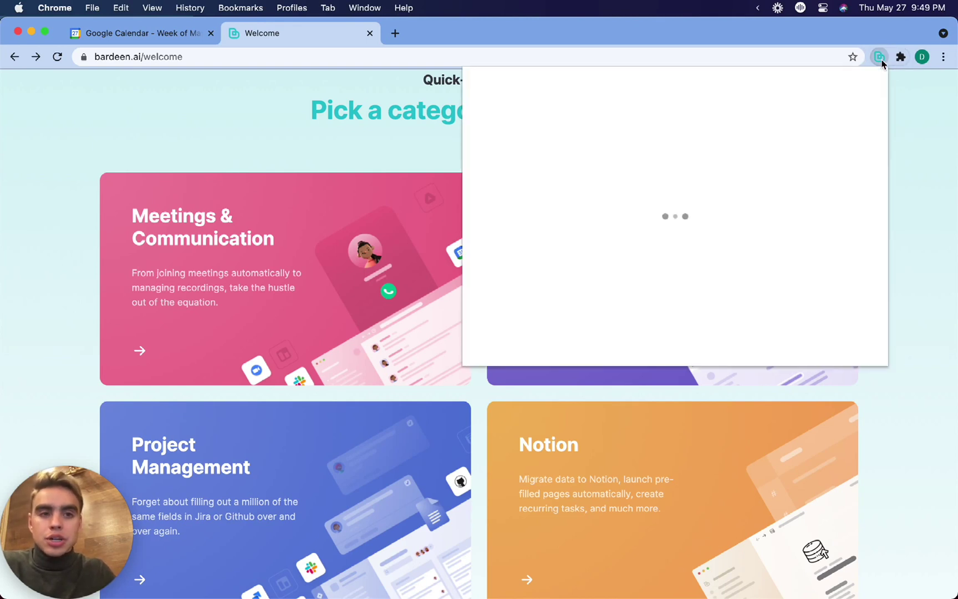
pyautogui.click(284, 130)
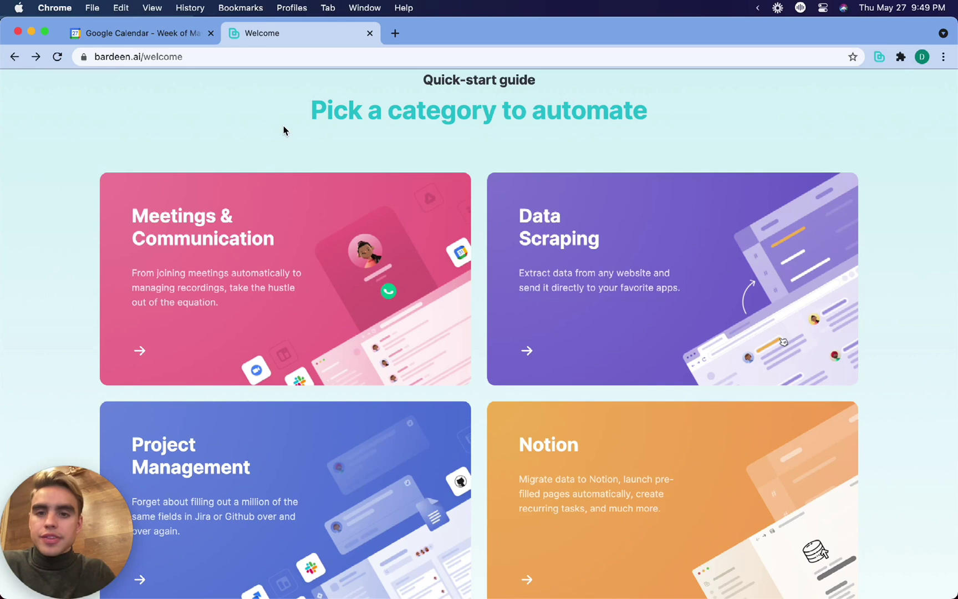
pyautogui.scroll(-6, 384, 271)
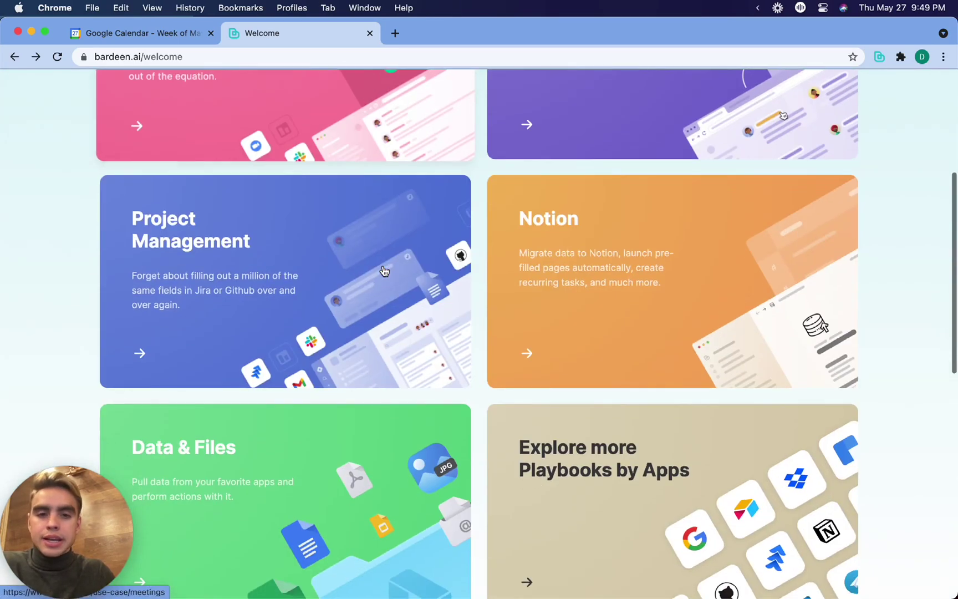
pyautogui.scroll(5, 385, 272)
# Open the Meetings & Communication guide and browse its Before, During and After a meeting playbooks.
pyautogui.click(379, 269)
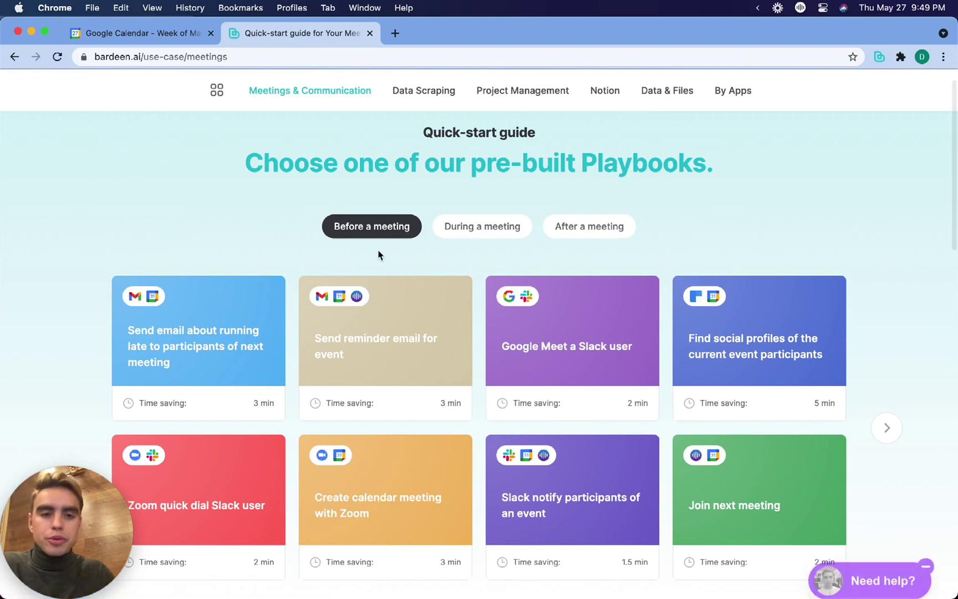
pyautogui.scroll(-3, 771, 194)
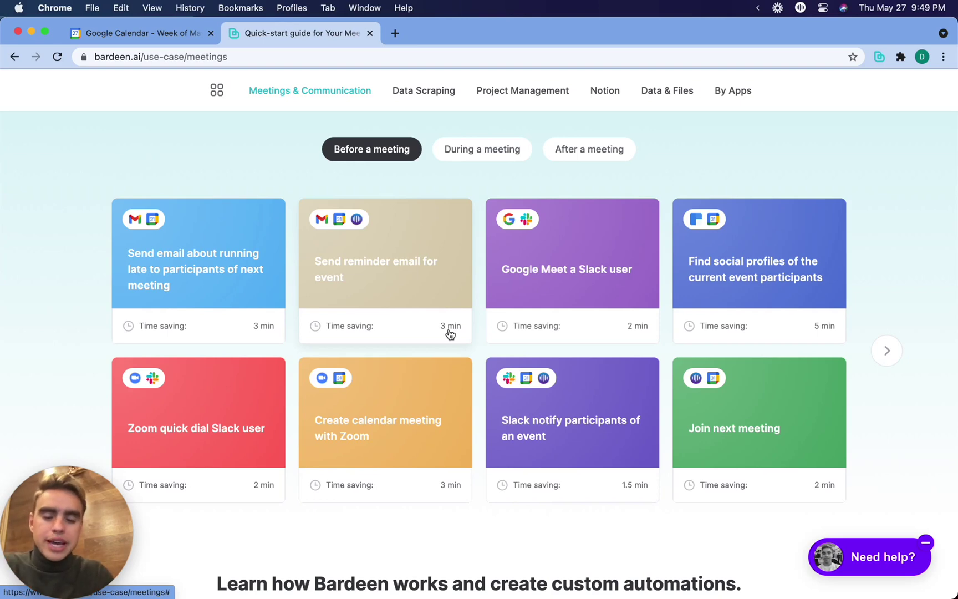
pyautogui.scroll(2, 450, 333)
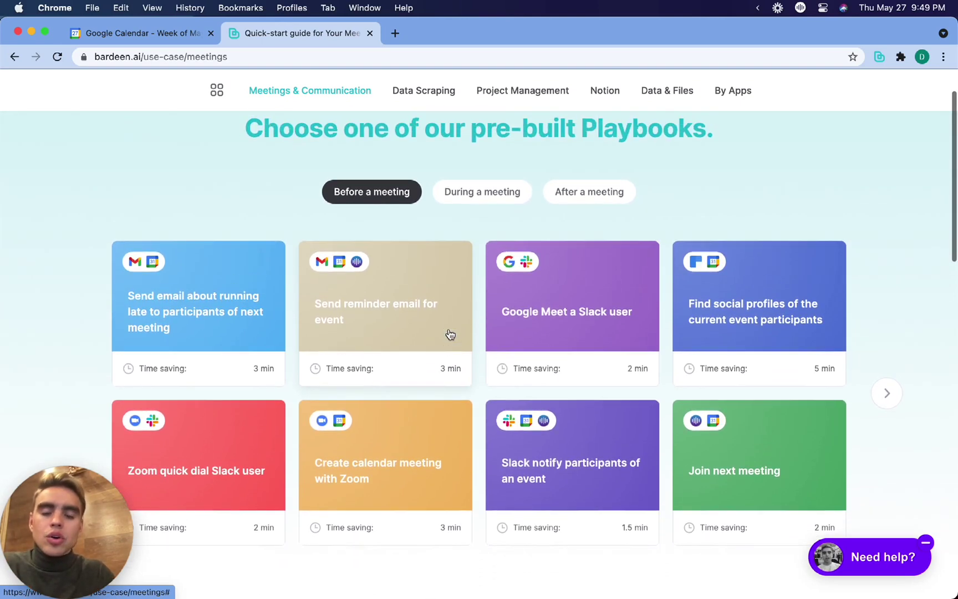
pyautogui.scroll(-1, 451, 333)
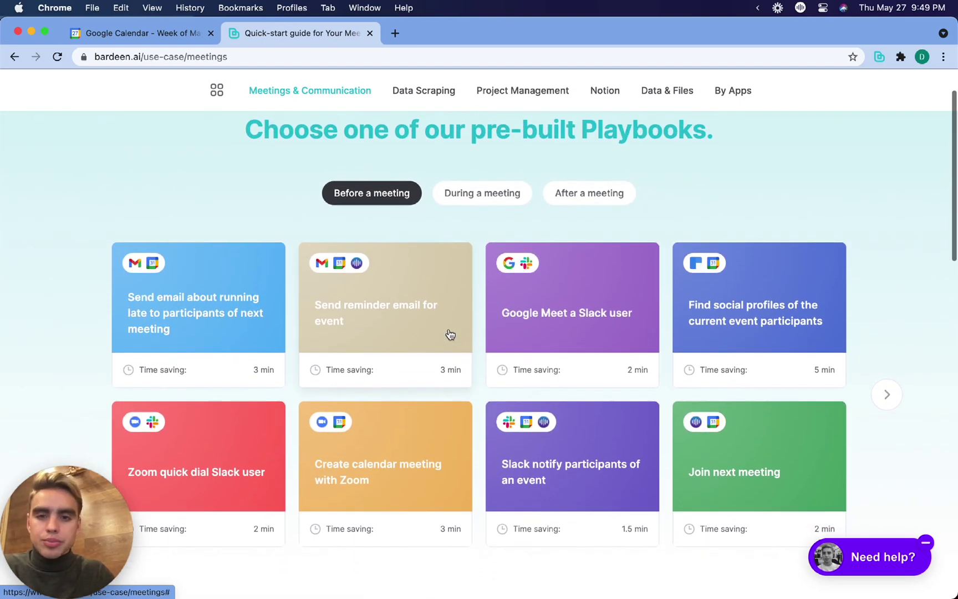
pyautogui.click(465, 199)
pyautogui.click(560, 200)
pyautogui.click(399, 203)
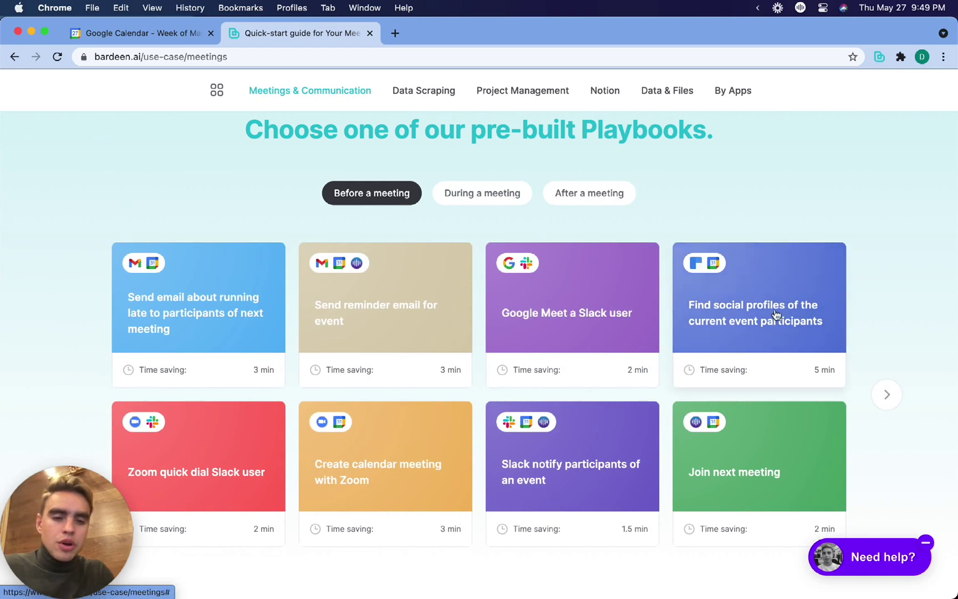
# Open the Find social profiles guide and check Demo Event [Current Event] in Google Calendar.
pyautogui.click(804, 327)
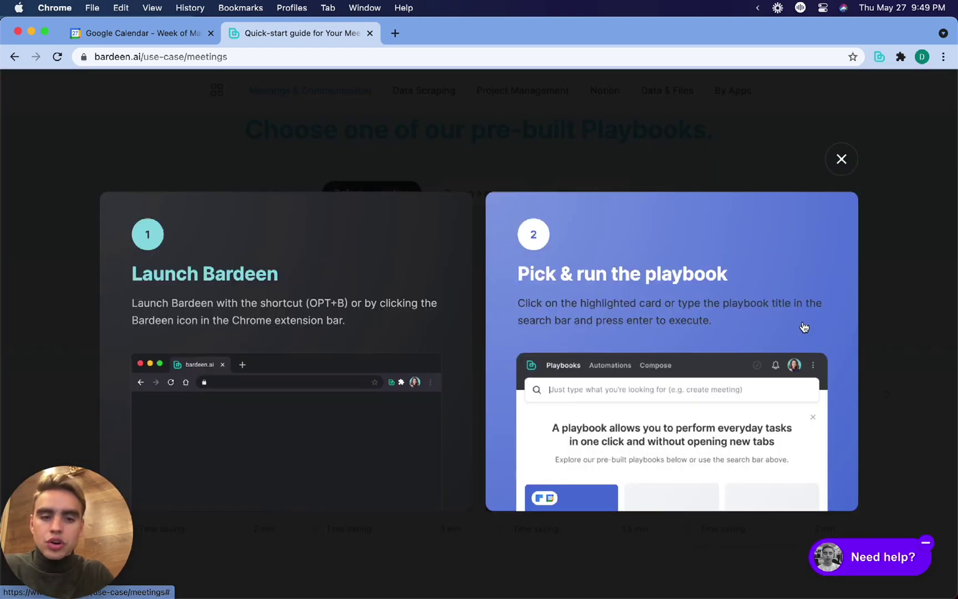
pyautogui.click(180, 35)
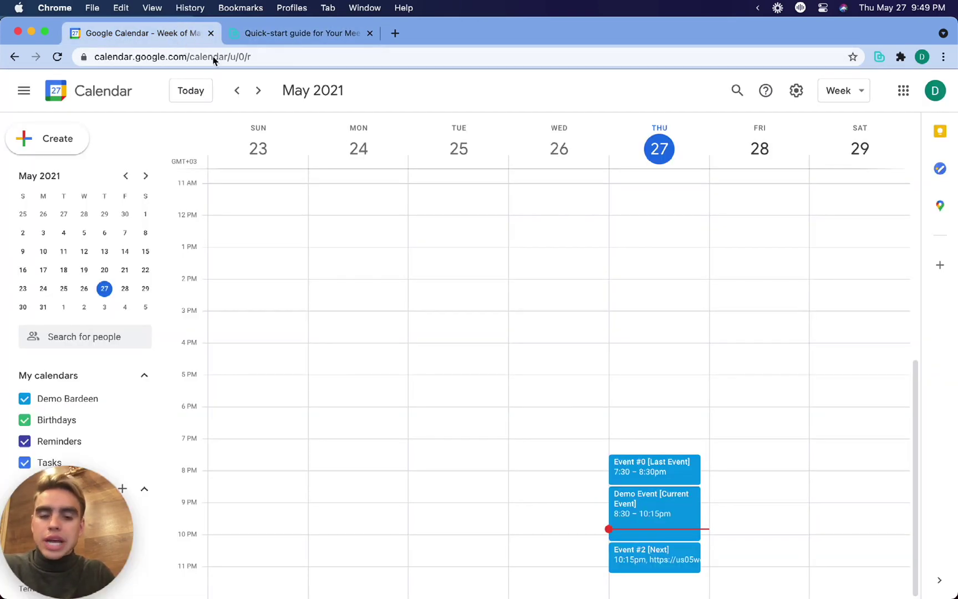
pyautogui.click(661, 520)
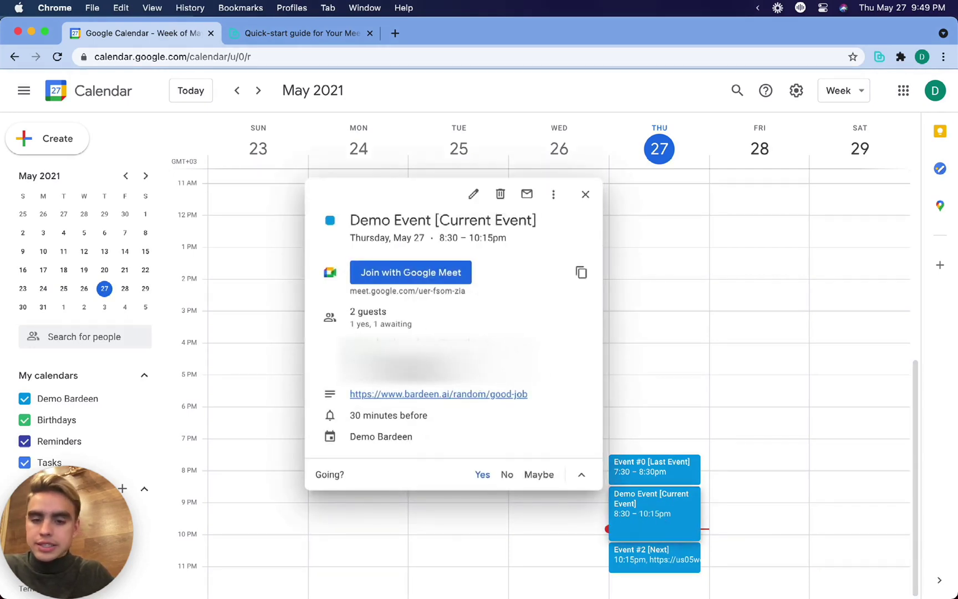
pyautogui.click(285, 35)
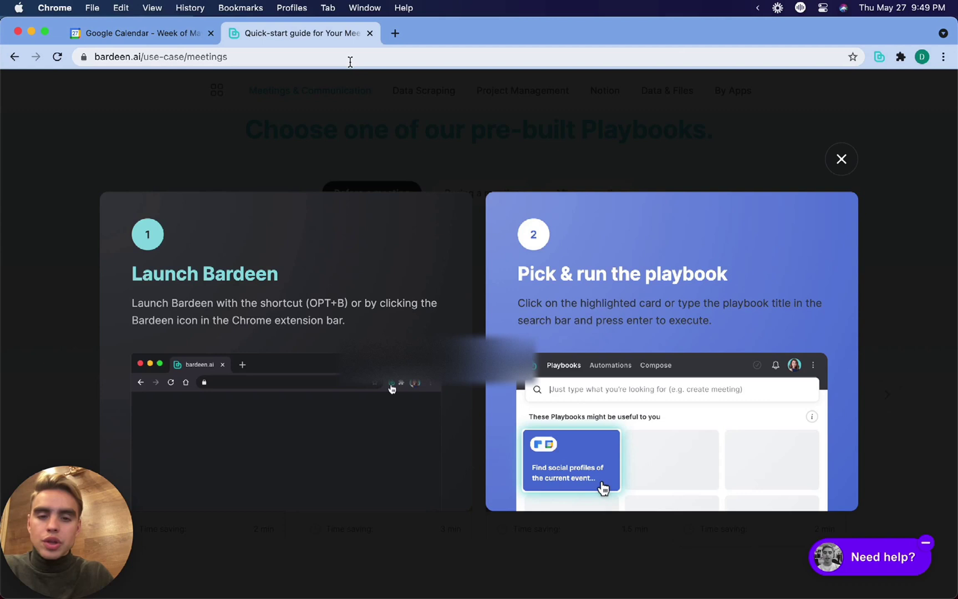
# Find 'find so' in Bardeen, run Find social profiles of the current event participants, and check the Twitter link.
pyautogui.click(879, 57)
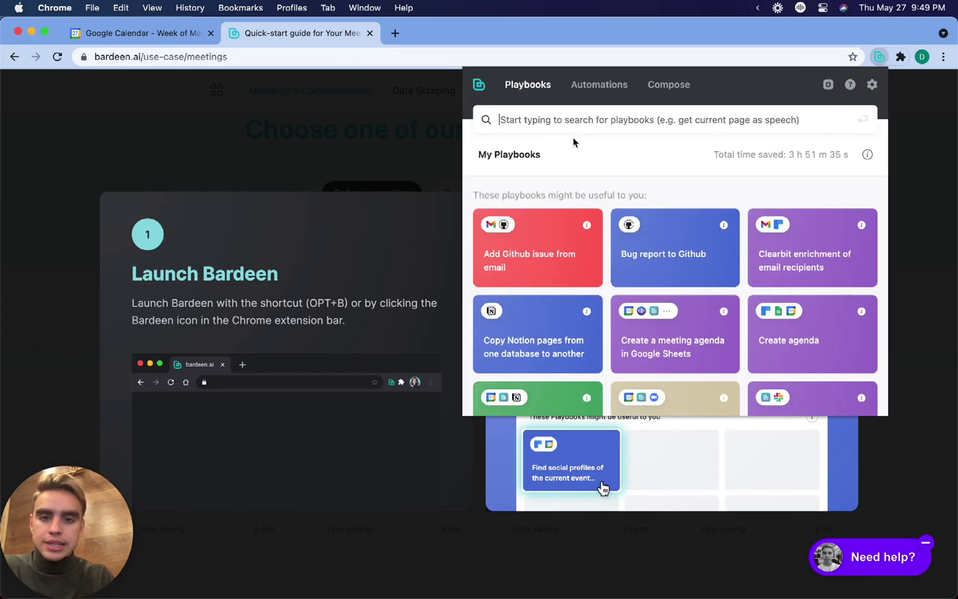
pyautogui.click(562, 119)
pyautogui.write('find so')
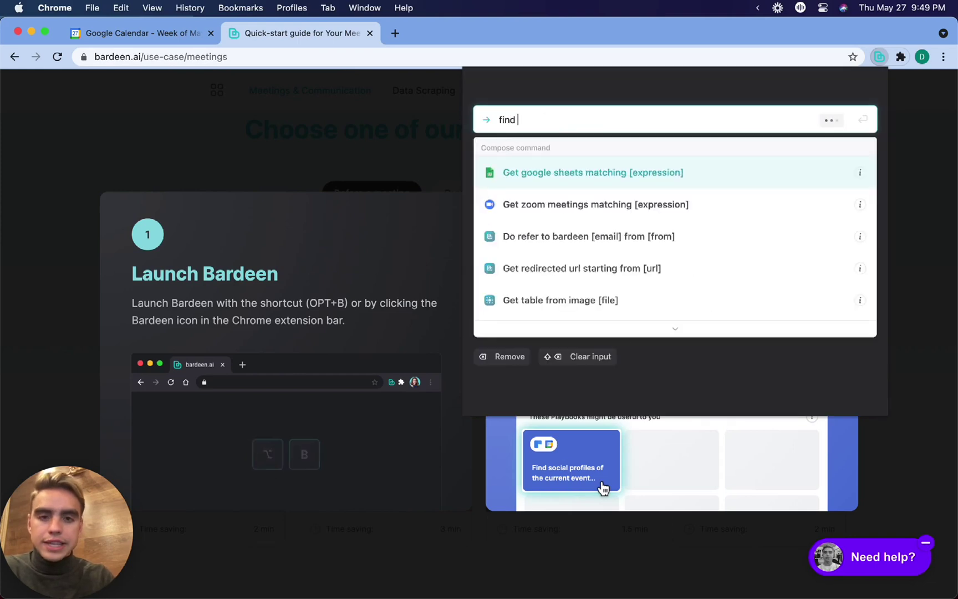
pyautogui.click(648, 178)
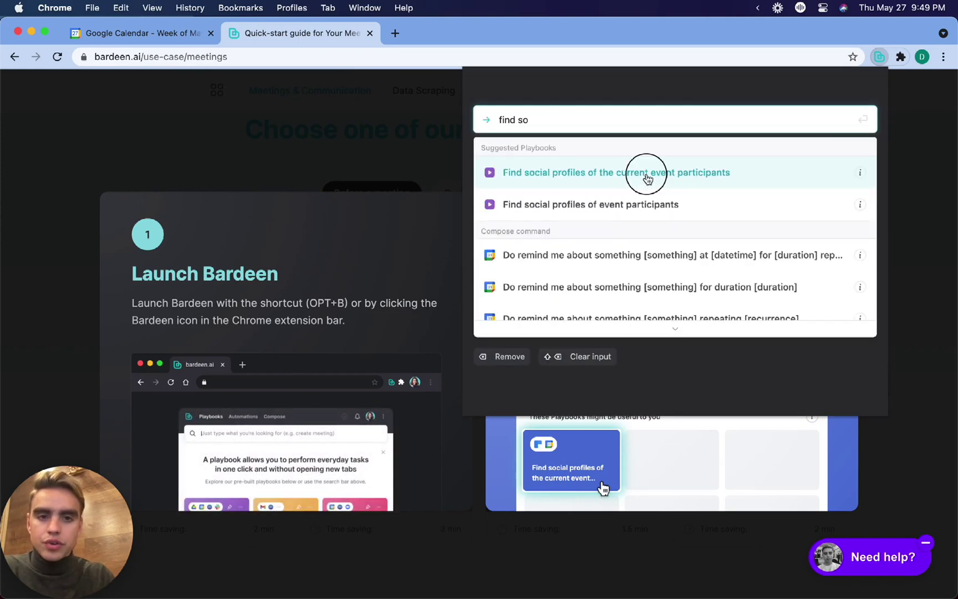
pyautogui.click(686, 382)
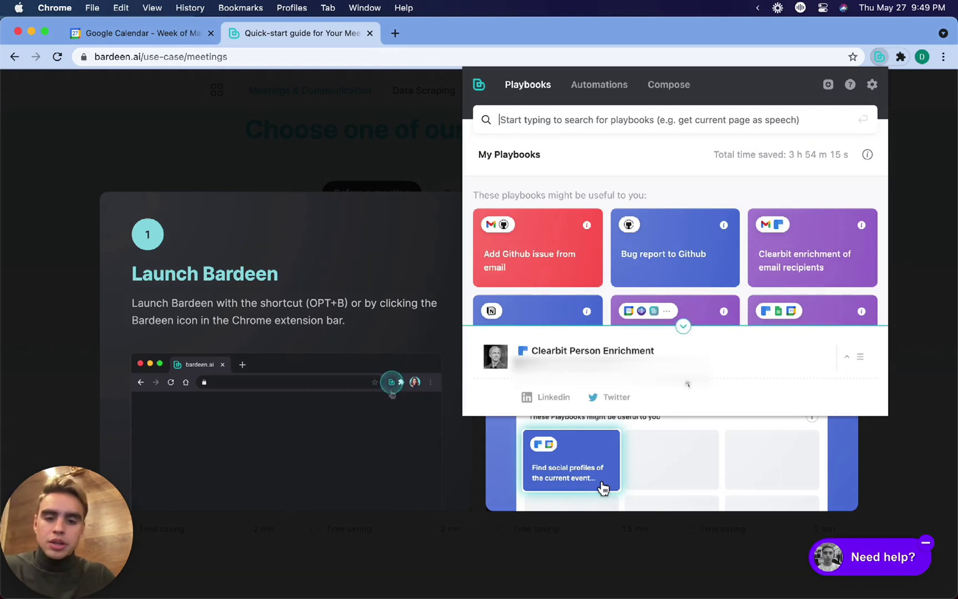
pyautogui.click(616, 394)
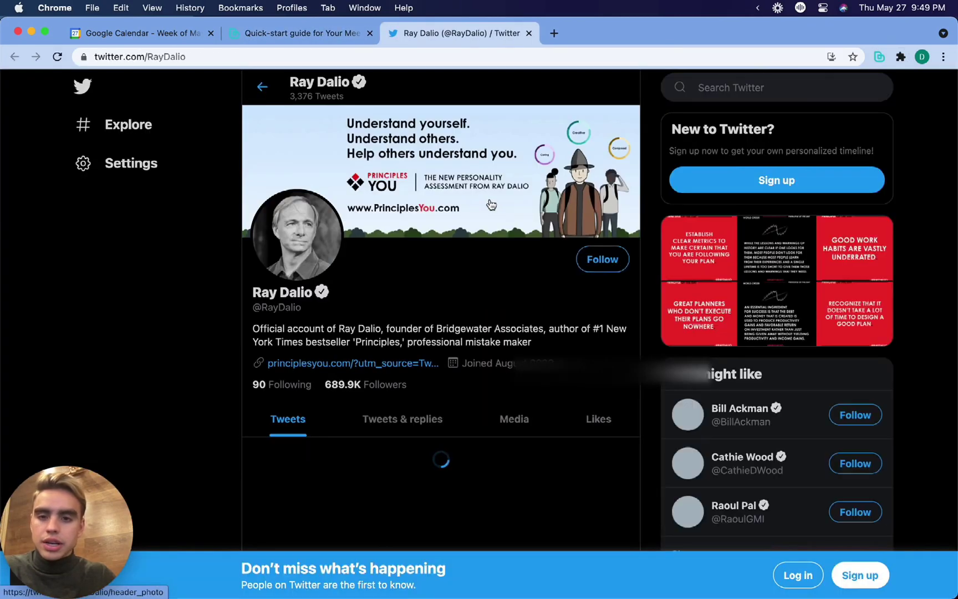
pyautogui.press('super+w')
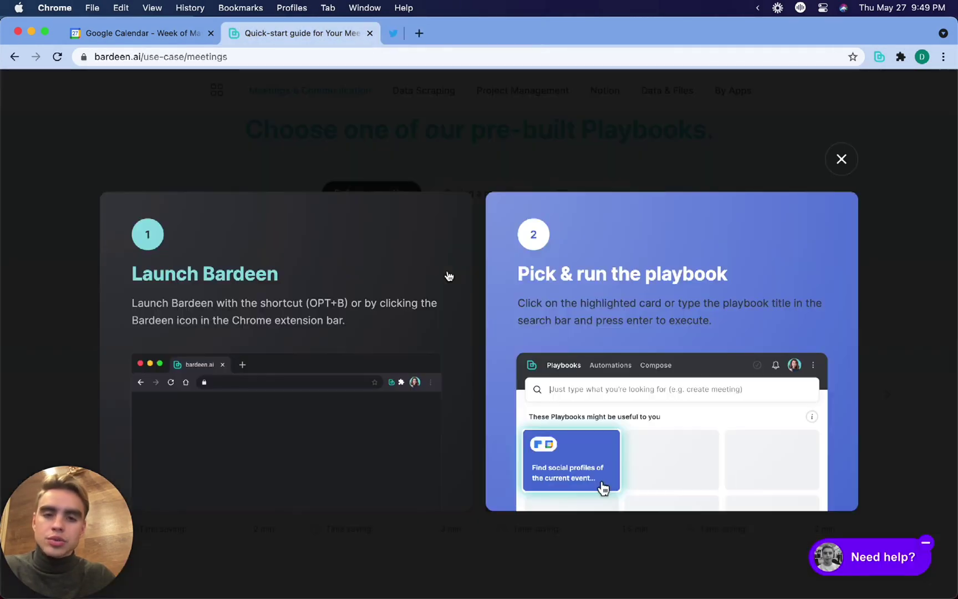
pyautogui.click(879, 56)
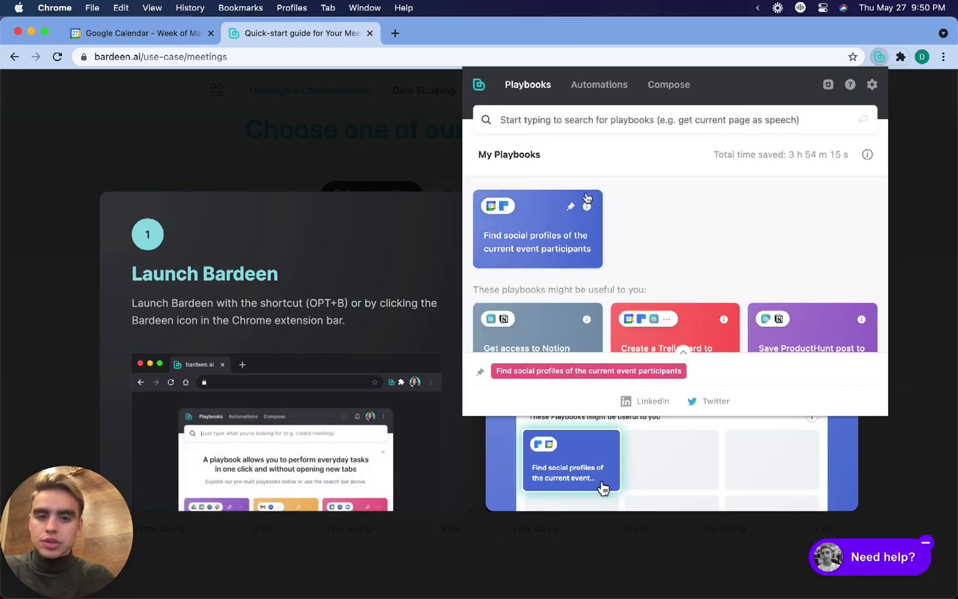
# Close the Bardeen panel, glance at the Google Calendar week view, and return to the quick-start guide.
pyautogui.click(427, 228)
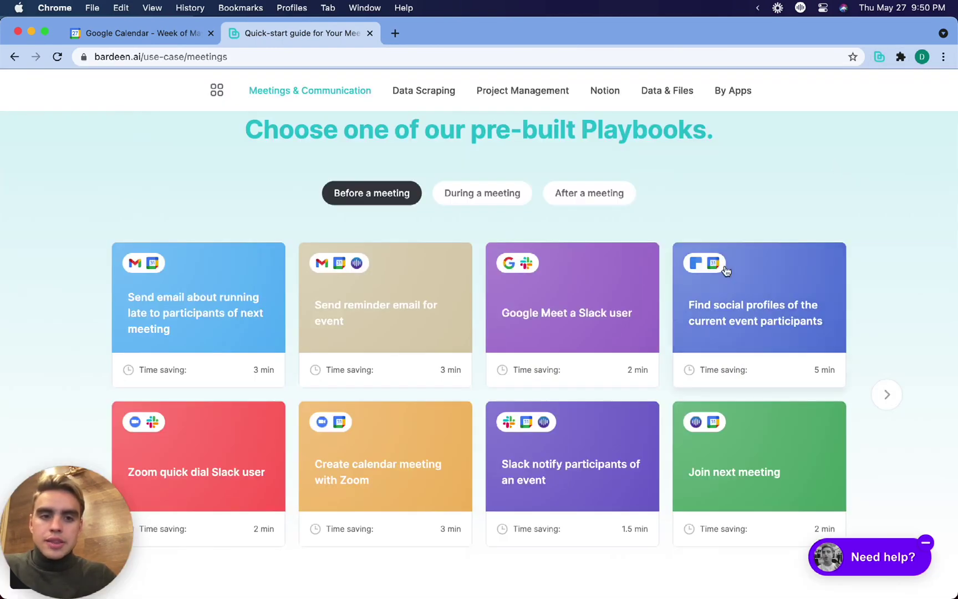
pyautogui.scroll(-7, 726, 269)
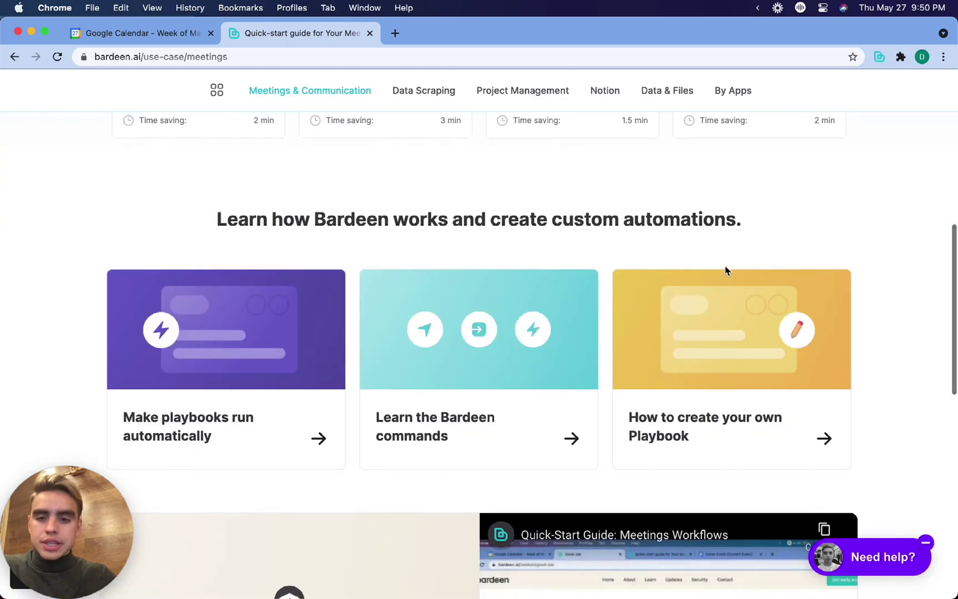
pyautogui.scroll(-2, 726, 269)
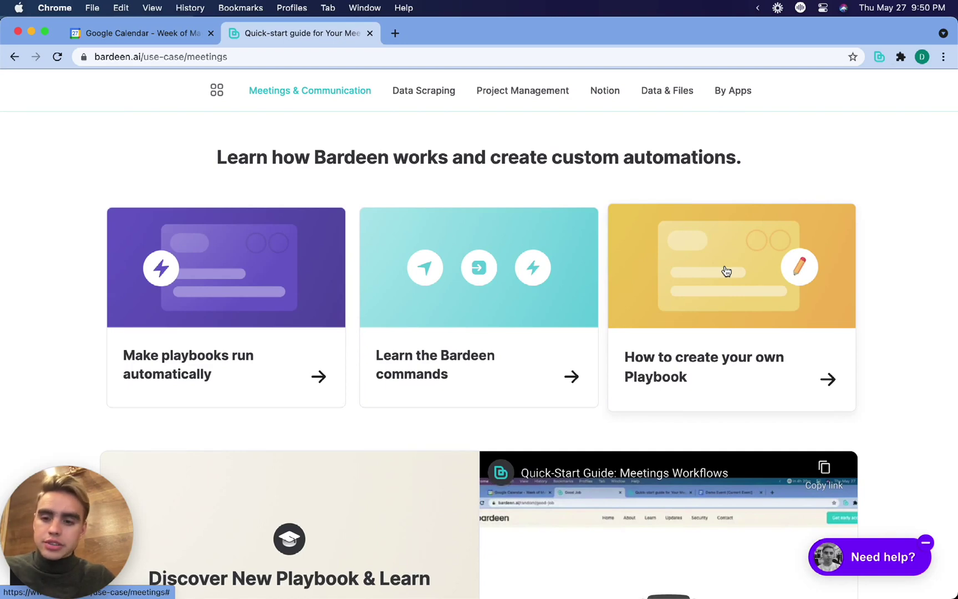
pyautogui.click(182, 33)
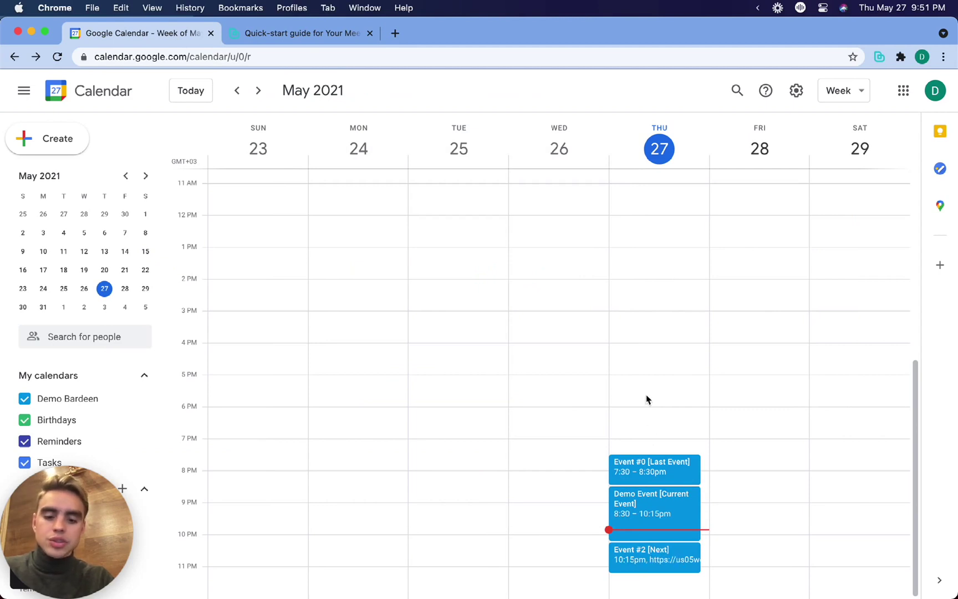
pyautogui.click(294, 33)
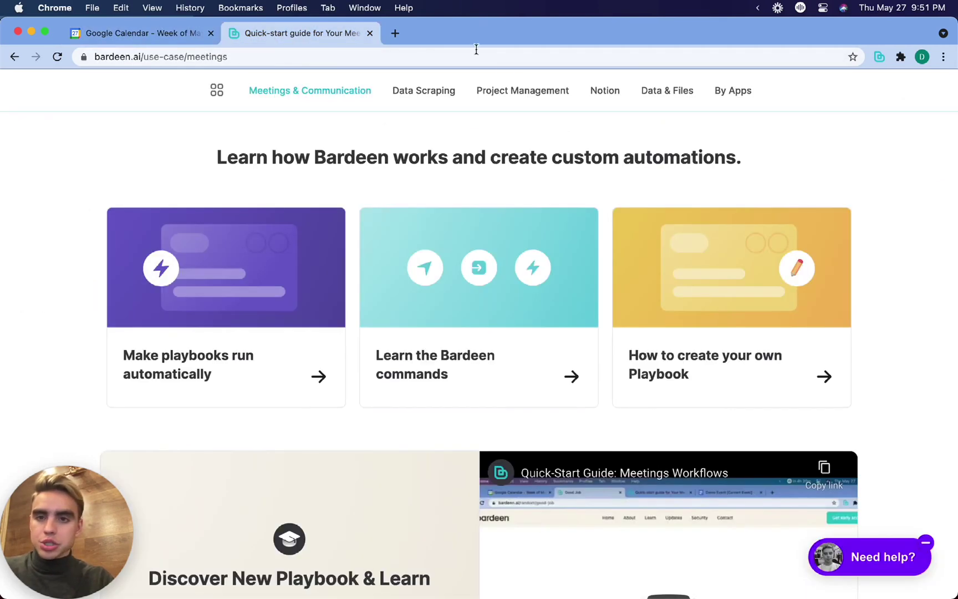
# Run the Join next meeting playbook via 'join n' and dismiss Zoom's waiting-for-host notice.
pyautogui.hotkey('alt', 'b')
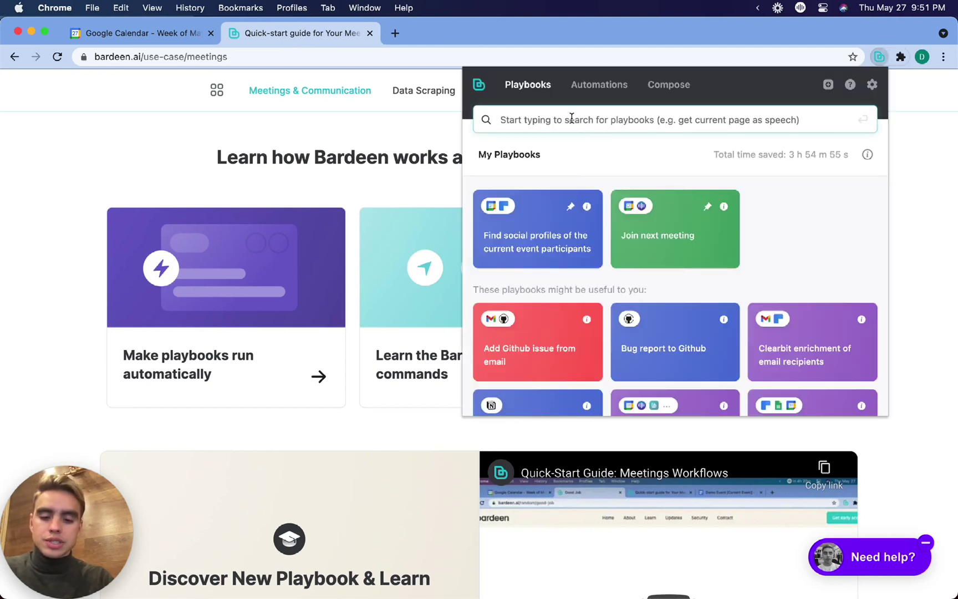
pyautogui.write('join n')
pyautogui.press('Return')
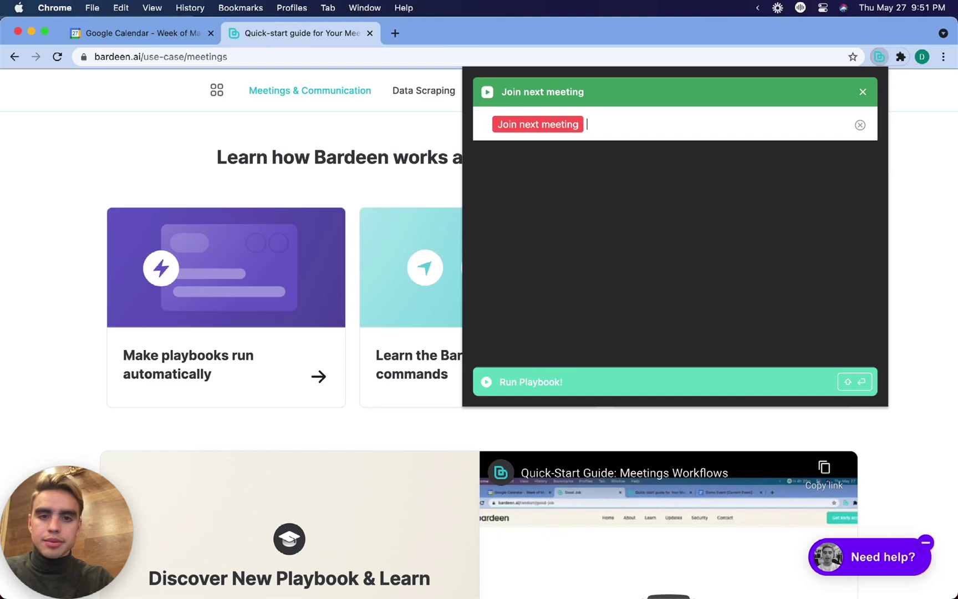
pyautogui.hotkey('shift', 'Return')
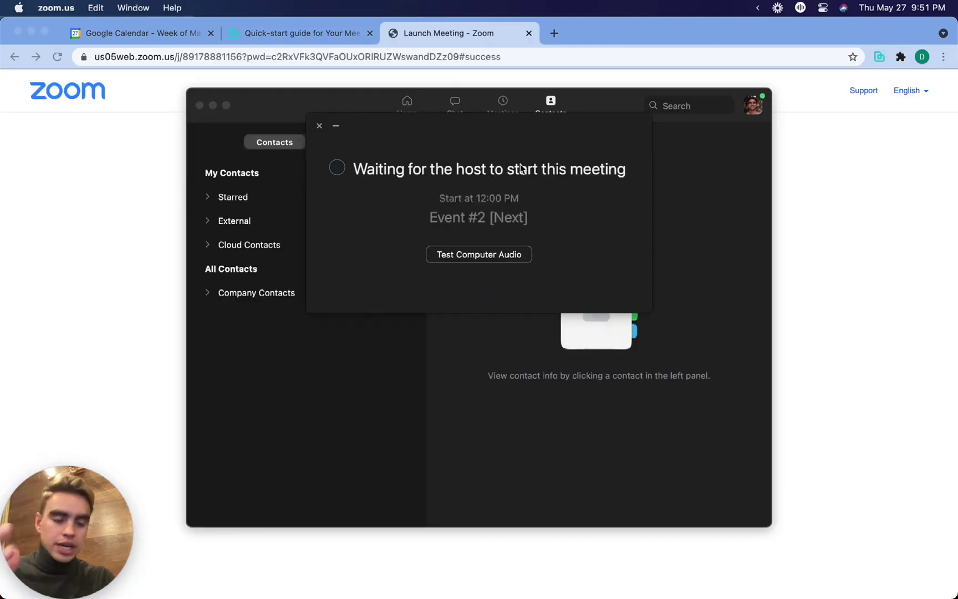
pyautogui.click(319, 125)
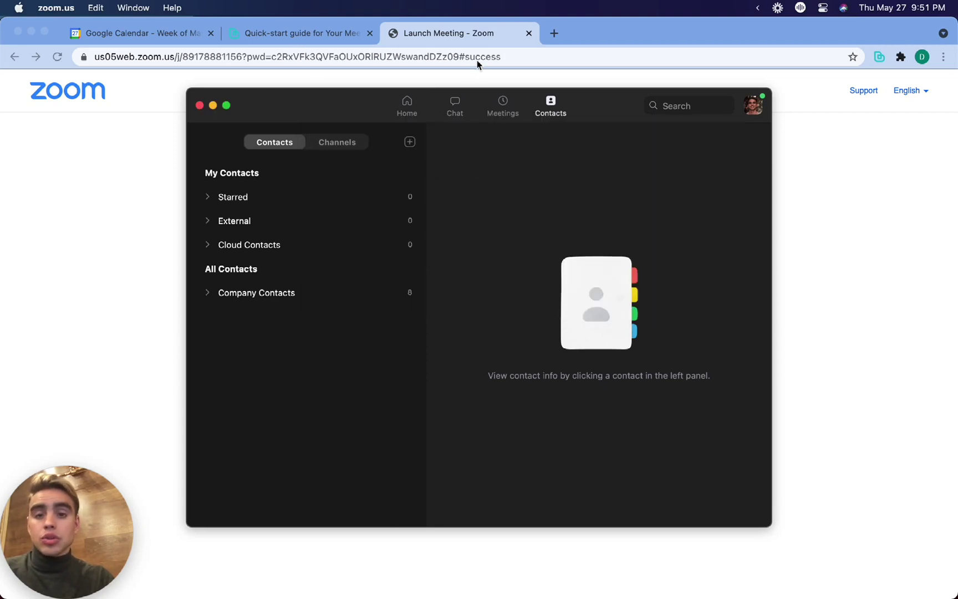
# Back in Chrome, open the 'Make playbooks run automatically' guide on the quick-start page.
pyautogui.click(461, 49)
pyautogui.click(314, 33)
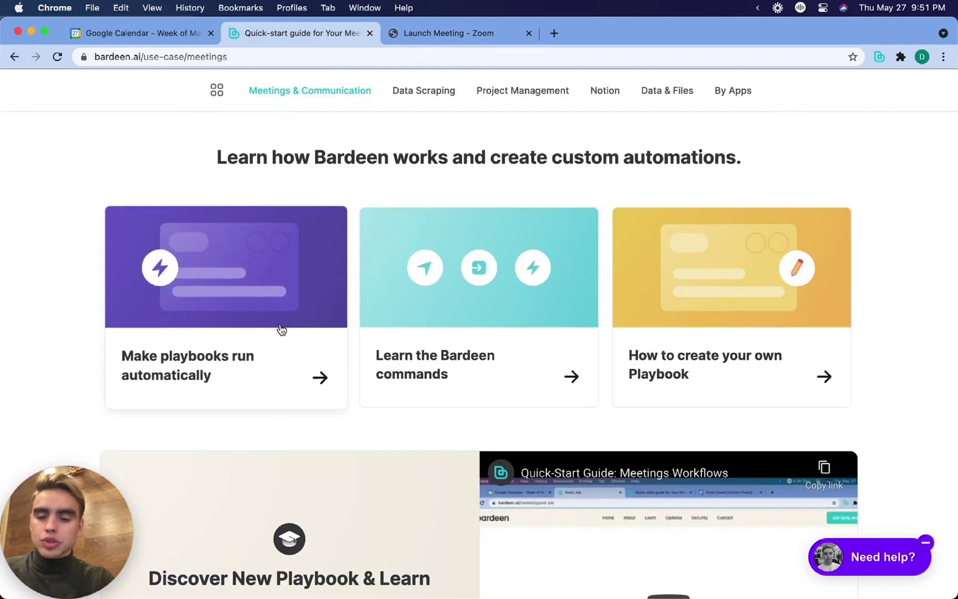
pyautogui.click(282, 277)
pyautogui.scroll(-5, 462, 342)
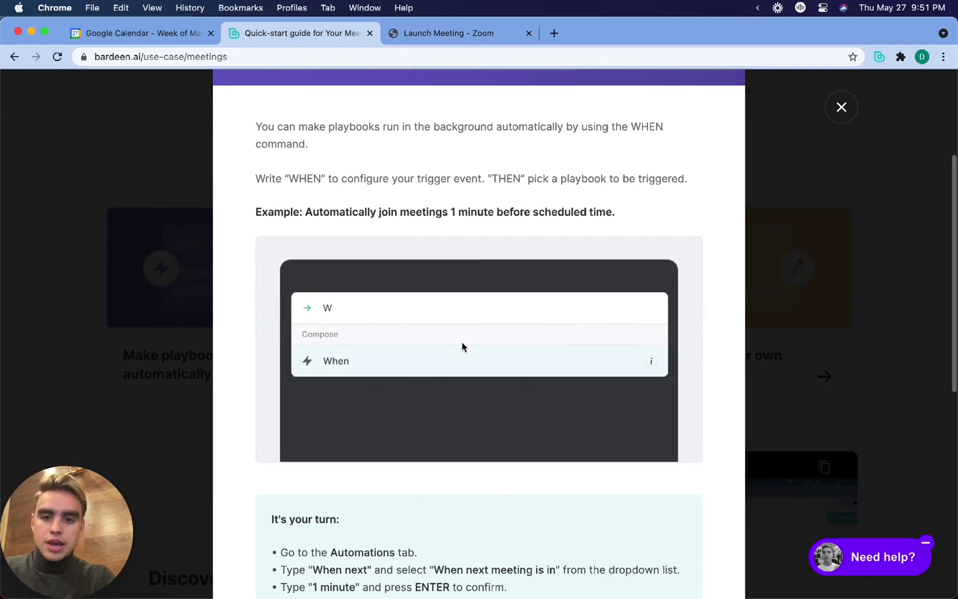
# Save an active automation: when next meeting is in 1 min, Join next meeting; then close the guide.
pyautogui.hotkey('alt', 'b')
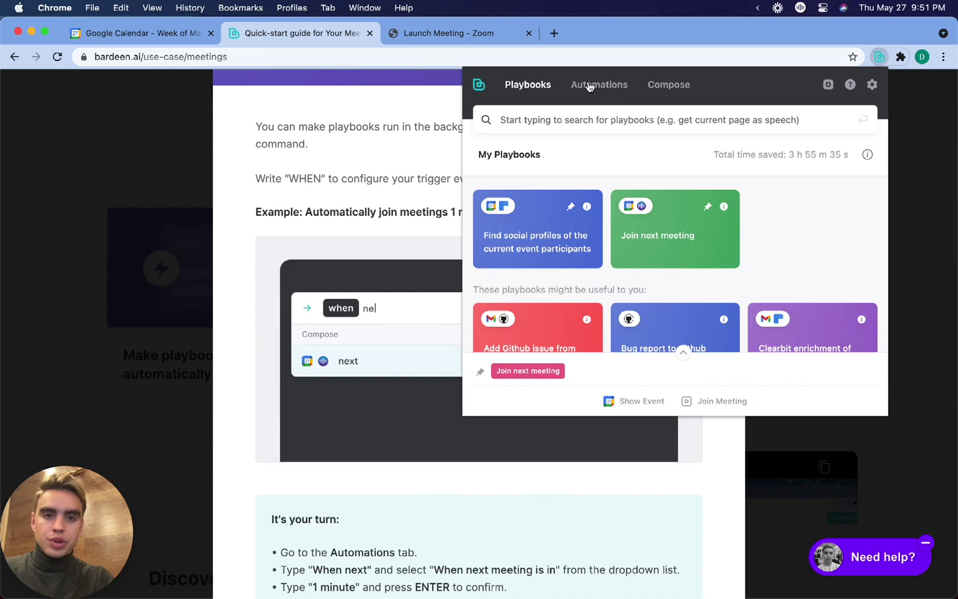
pyautogui.click(589, 87)
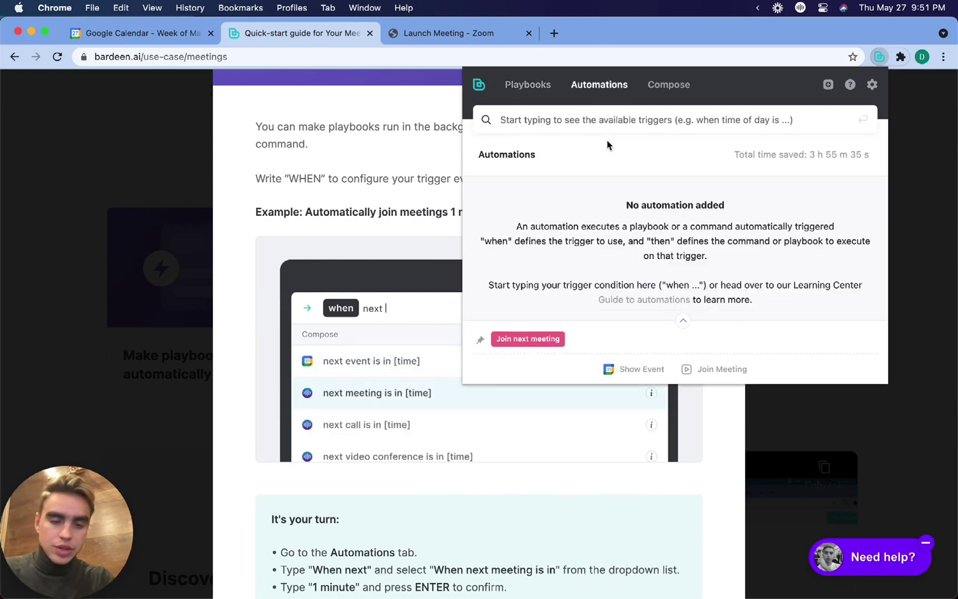
pyautogui.click(582, 122)
pyautogui.write('when')
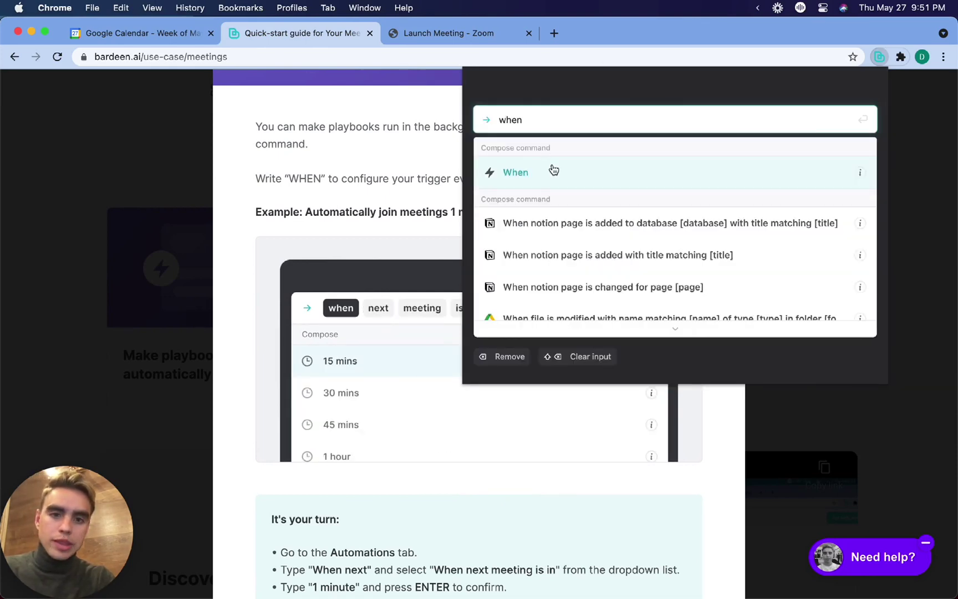
pyautogui.write(' next')
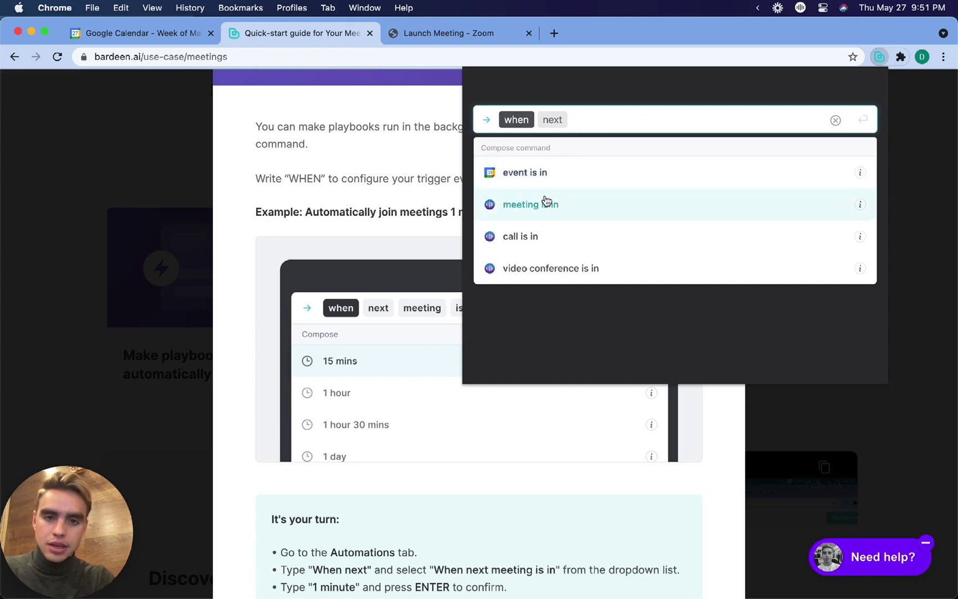
pyautogui.click(550, 206)
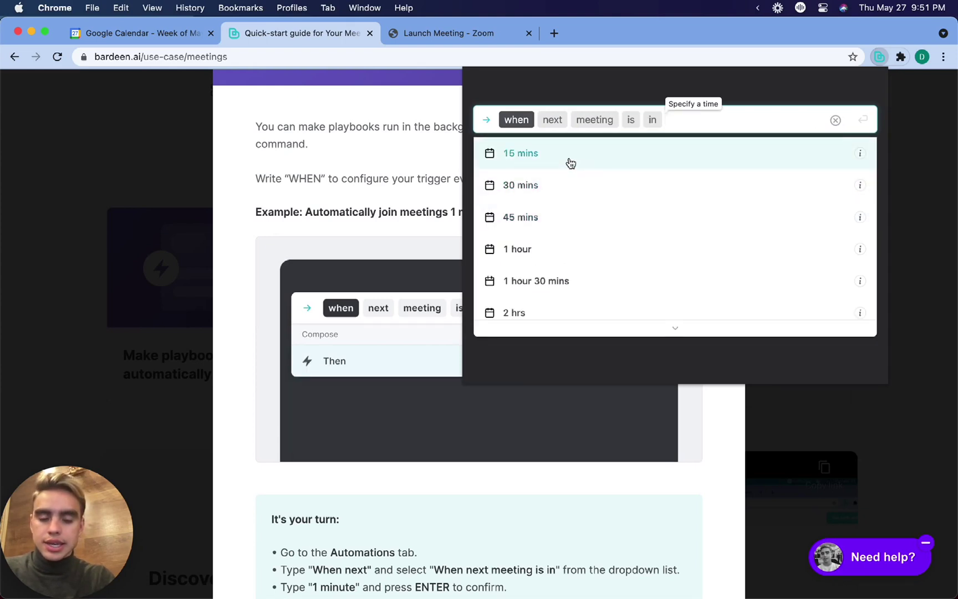
pyautogui.write('1 min')
pyautogui.press('Return')
pyautogui.press('Return')
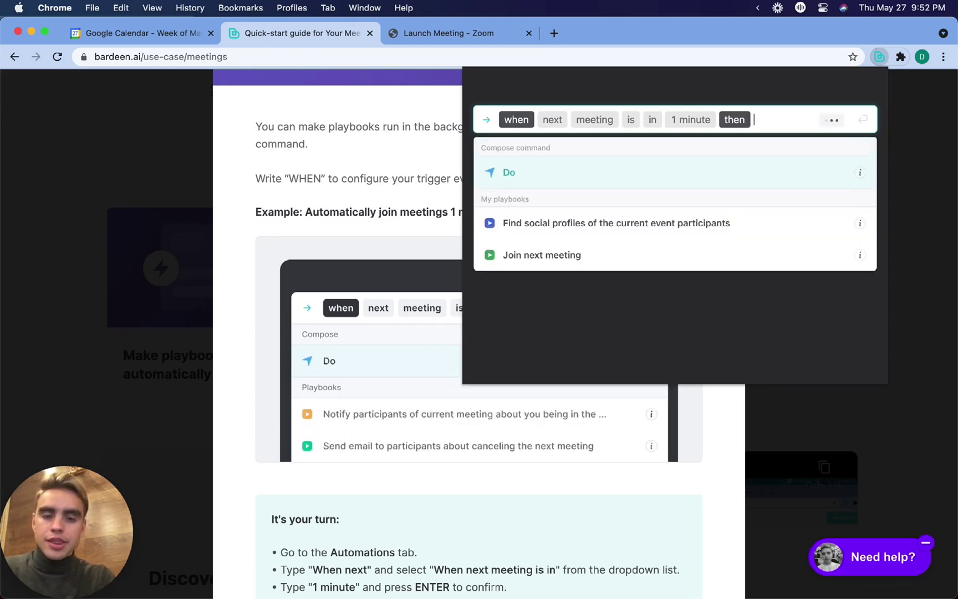
pyautogui.click(551, 259)
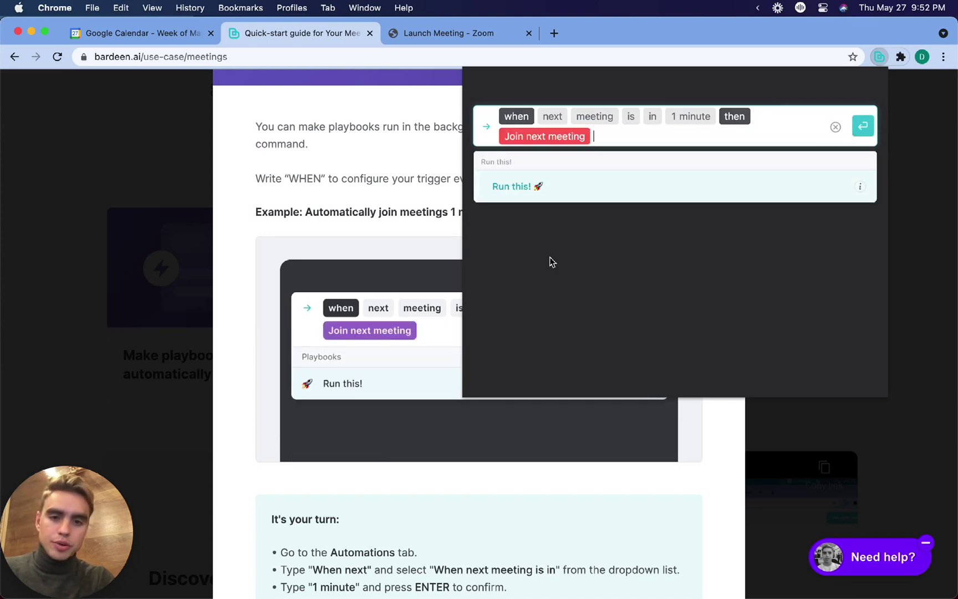
pyautogui.click(559, 197)
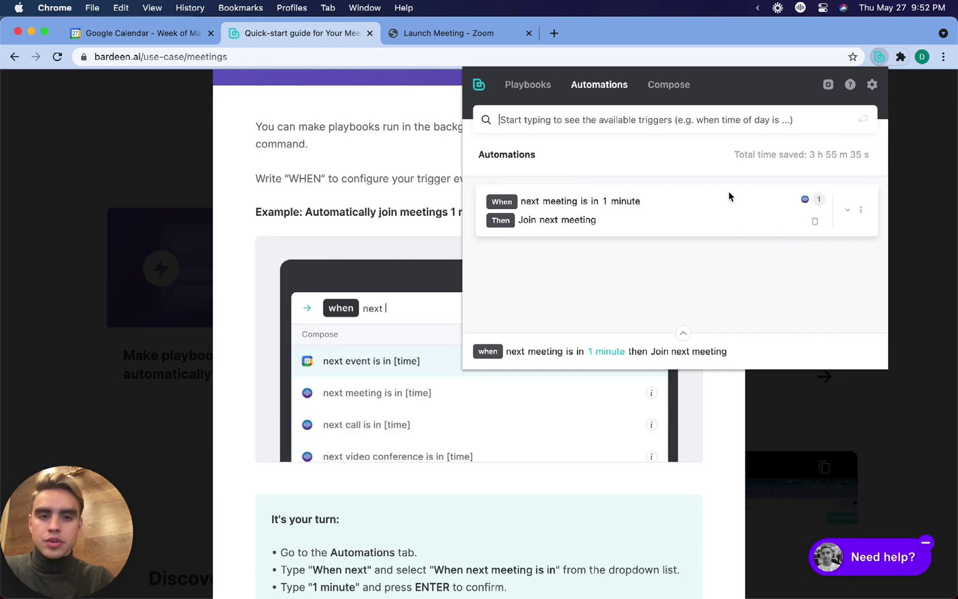
pyautogui.click(847, 210)
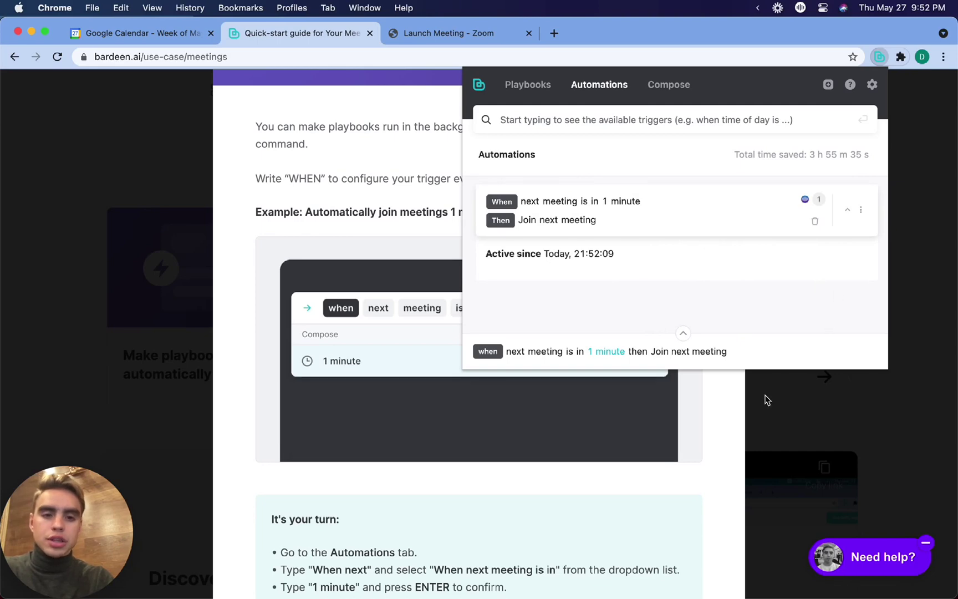
pyautogui.click(716, 422)
pyautogui.click(837, 105)
# Open the 'Learn the Bardeen commands' guide.
pyautogui.scroll(-1, 676, 200)
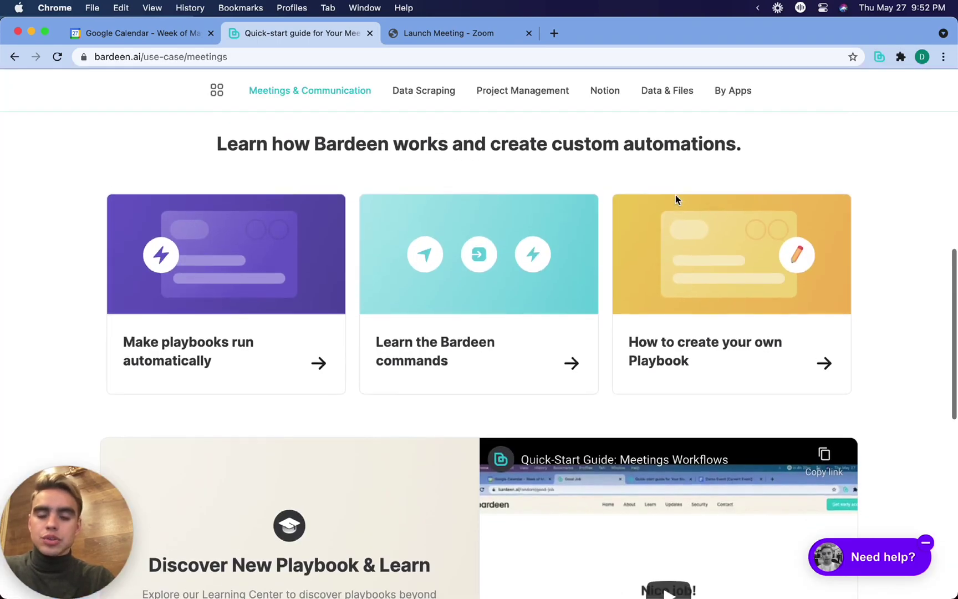
pyautogui.click(430, 284)
pyautogui.scroll(-3, 488, 327)
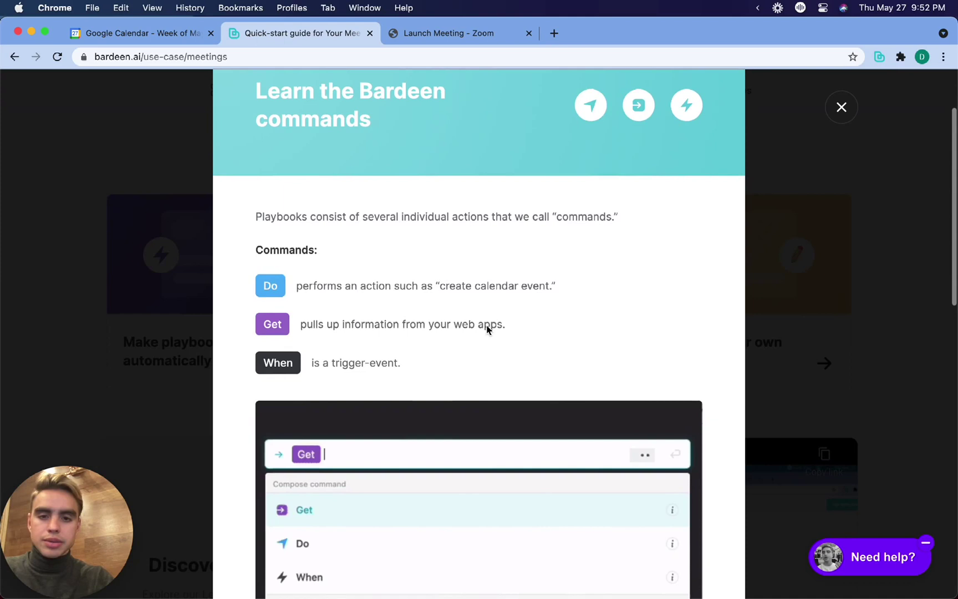
pyautogui.scroll(1, 487, 326)
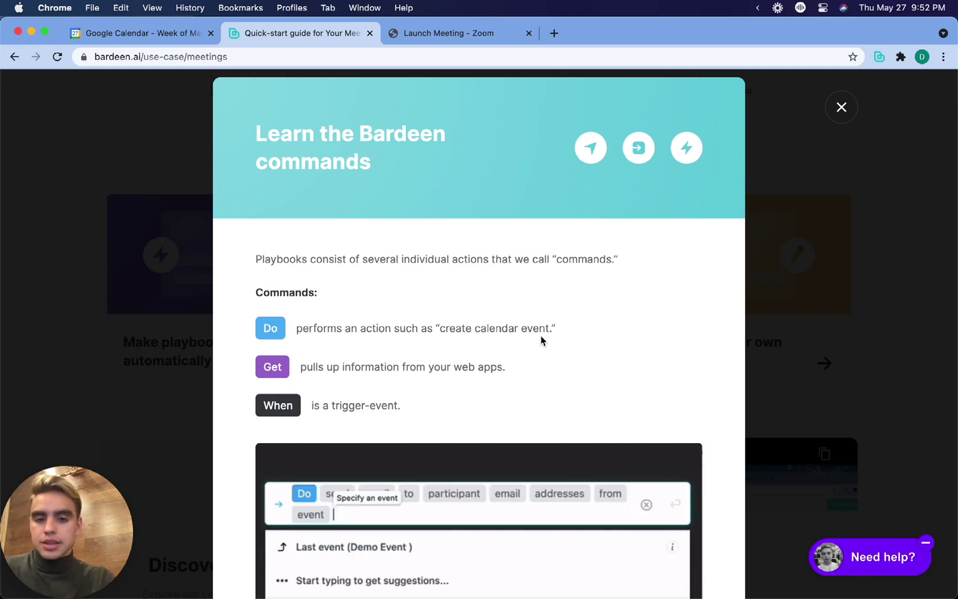
# Run the Get next event command to show Event #2 [Next] with its Zoom details.
pyautogui.hotkey('alt', 'b')
pyautogui.write('get')
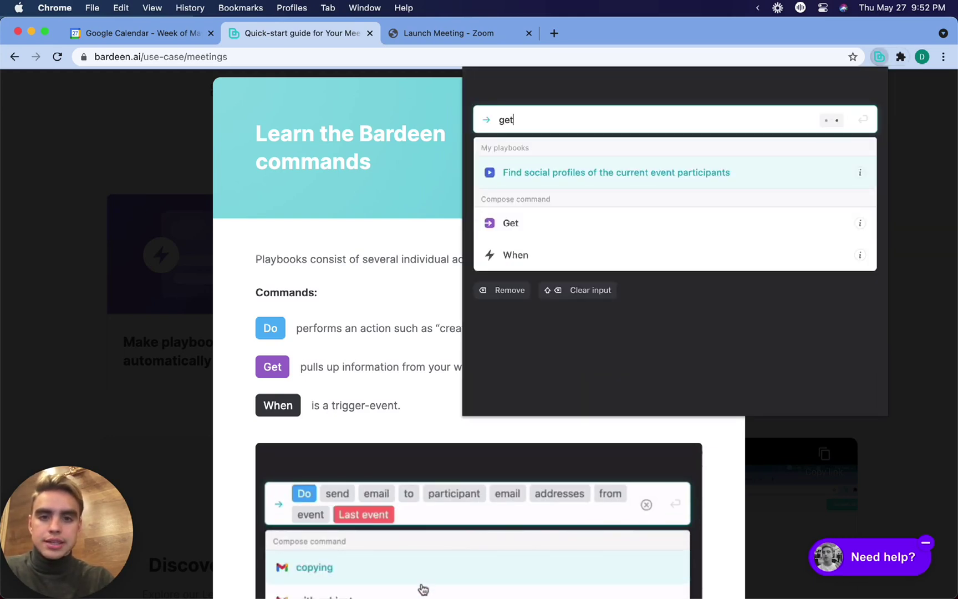
pyautogui.write(' next')
pyautogui.press('Down')
pyautogui.press('Return')
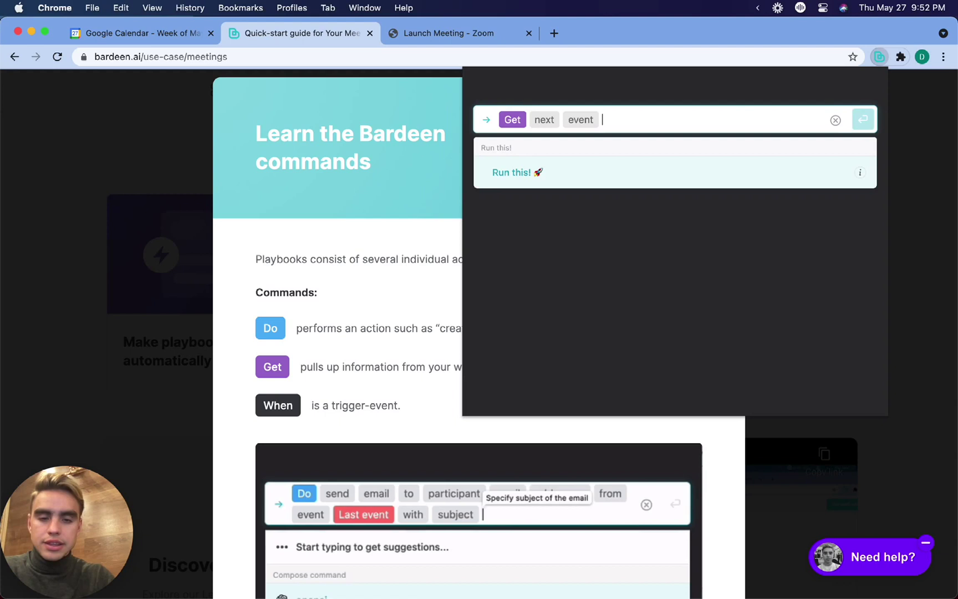
pyautogui.press('Return')
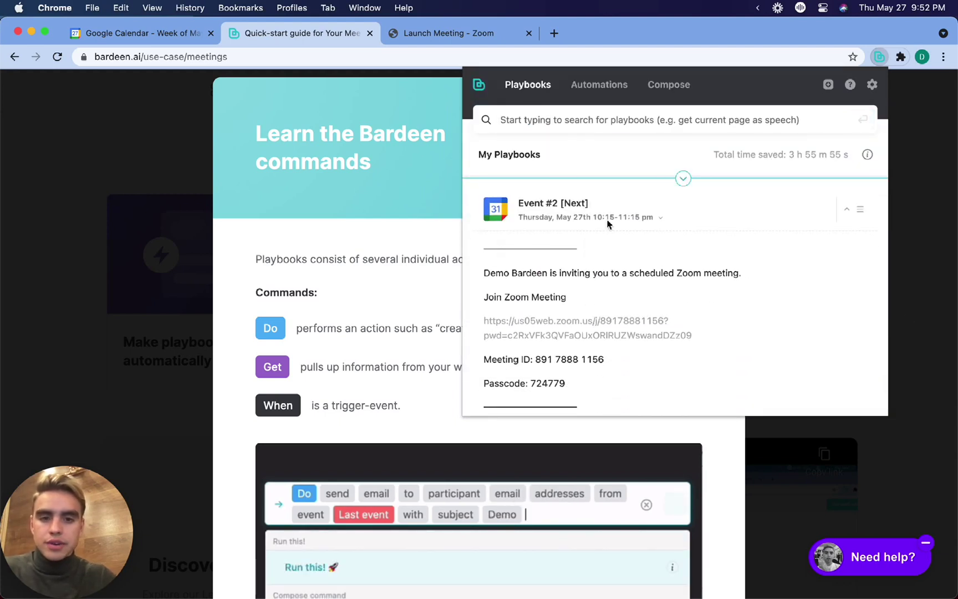
# Open Bardeen's settings in a new tab and go to the Commands list.
pyautogui.press('Escape')
pyautogui.scroll(-5, 669, 138)
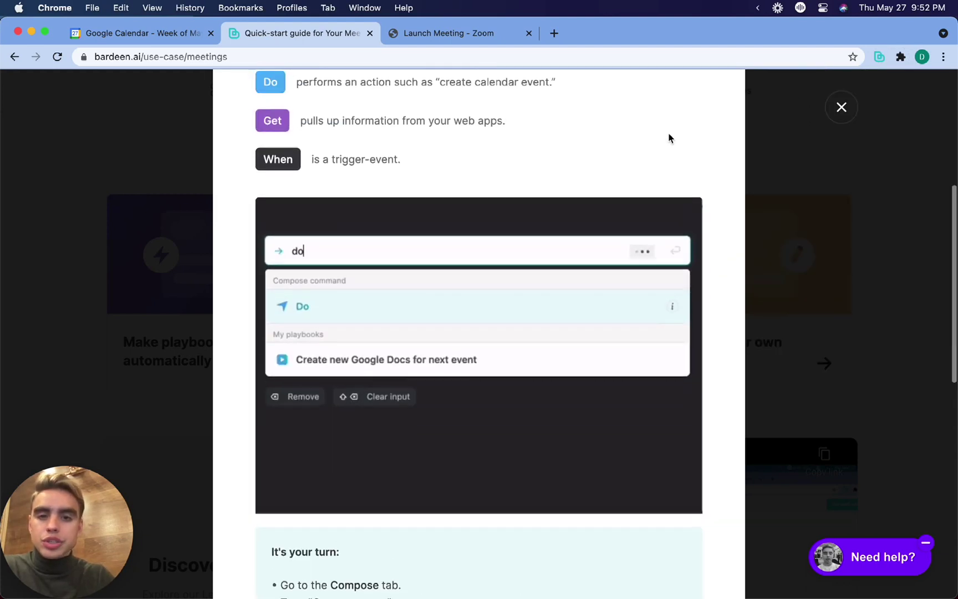
pyautogui.scroll(1, 669, 138)
pyautogui.click(879, 57)
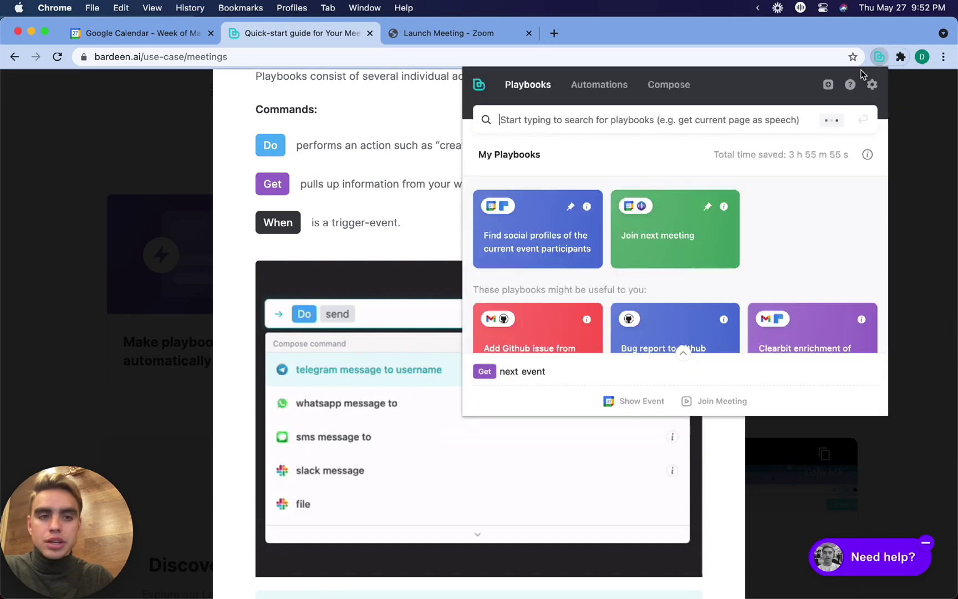
pyautogui.click(873, 86)
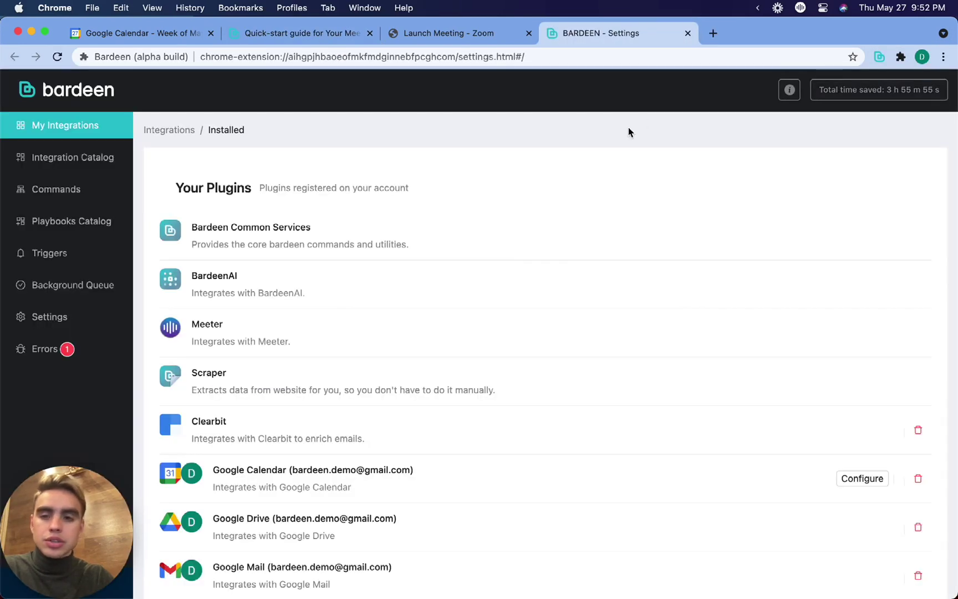
pyautogui.click(92, 188)
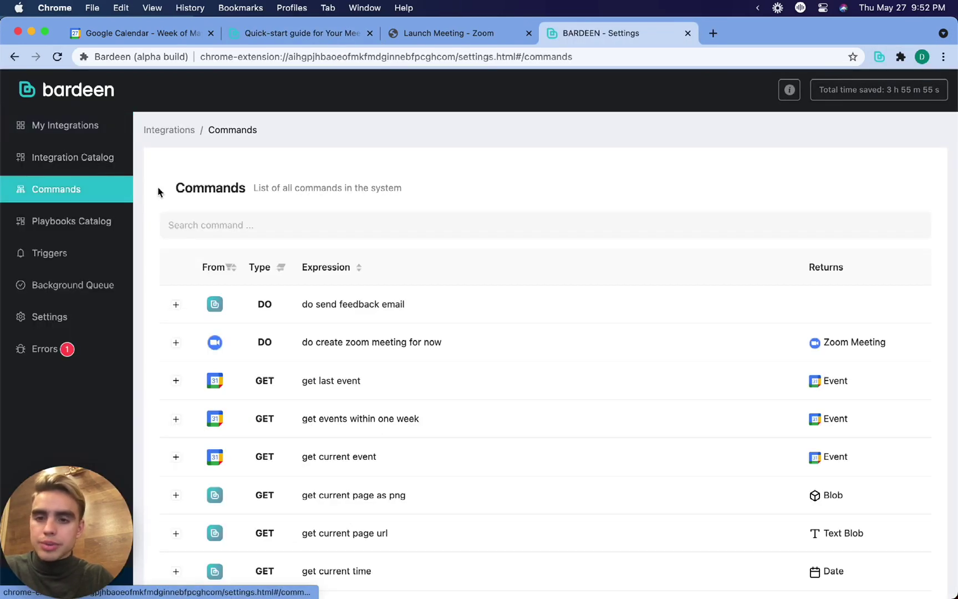
pyautogui.scroll(-1, 311, 253)
pyautogui.scroll(-1, 311, 254)
# Filter the Commands list by the From source to Google Mail only.
pyautogui.click(228, 227)
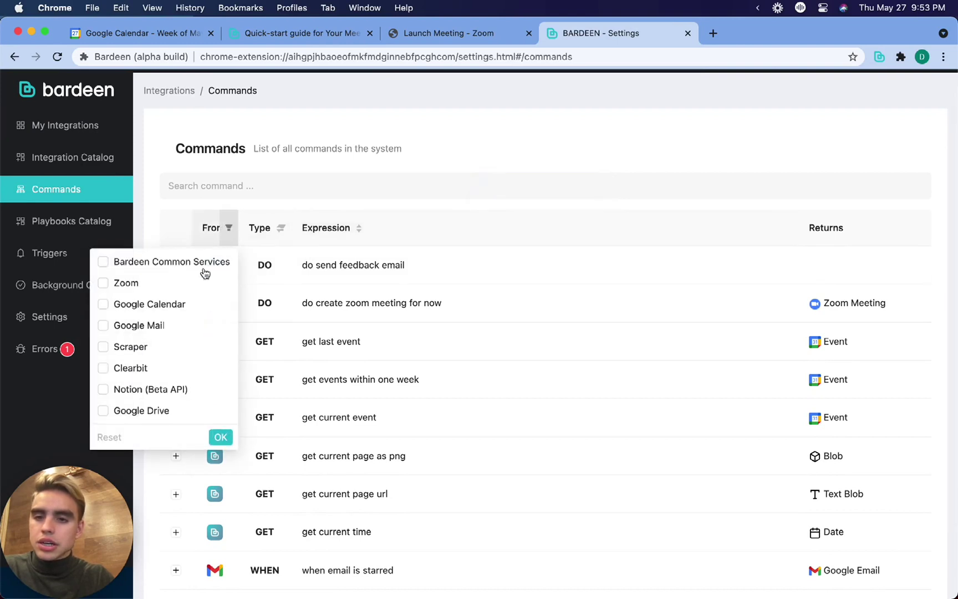
pyautogui.scroll(-1, 184, 326)
pyautogui.scroll(1, 184, 327)
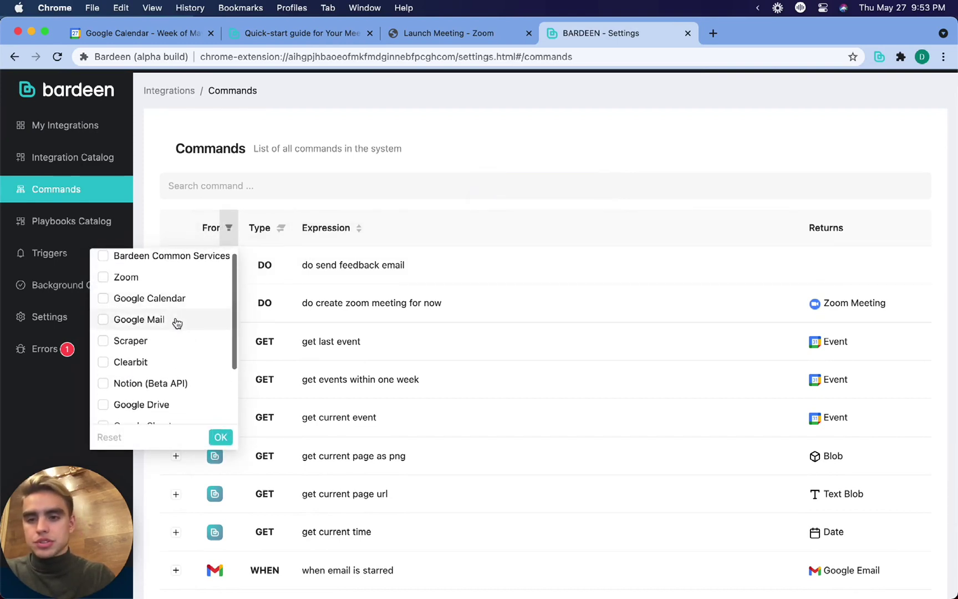
pyautogui.click(177, 320)
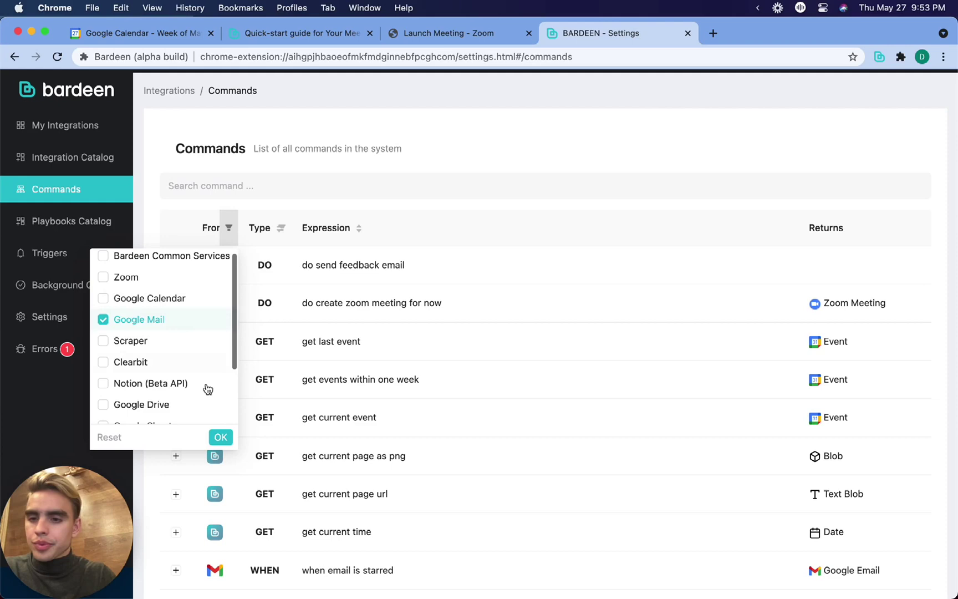
pyautogui.click(221, 437)
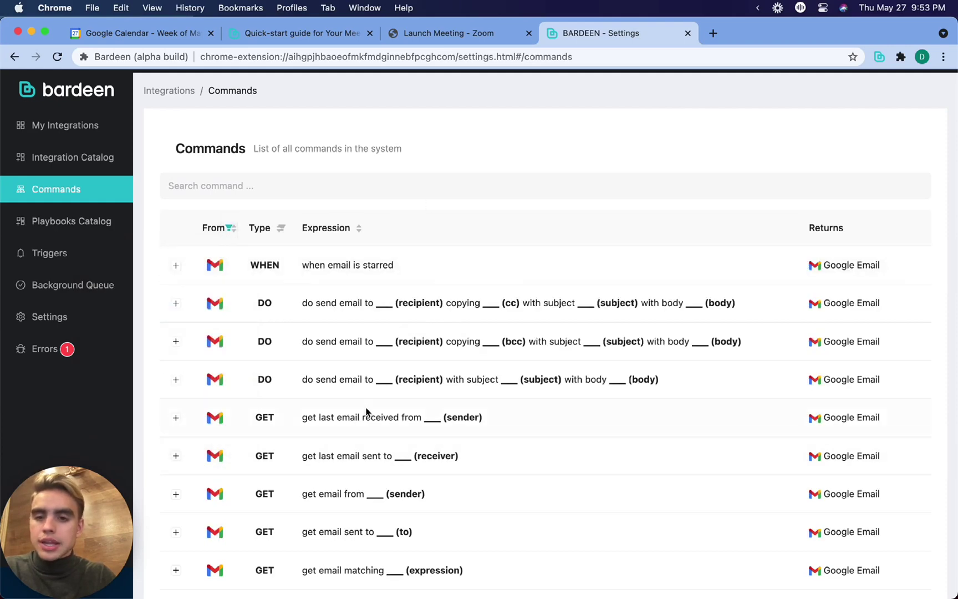
pyautogui.scroll(-2, 366, 412)
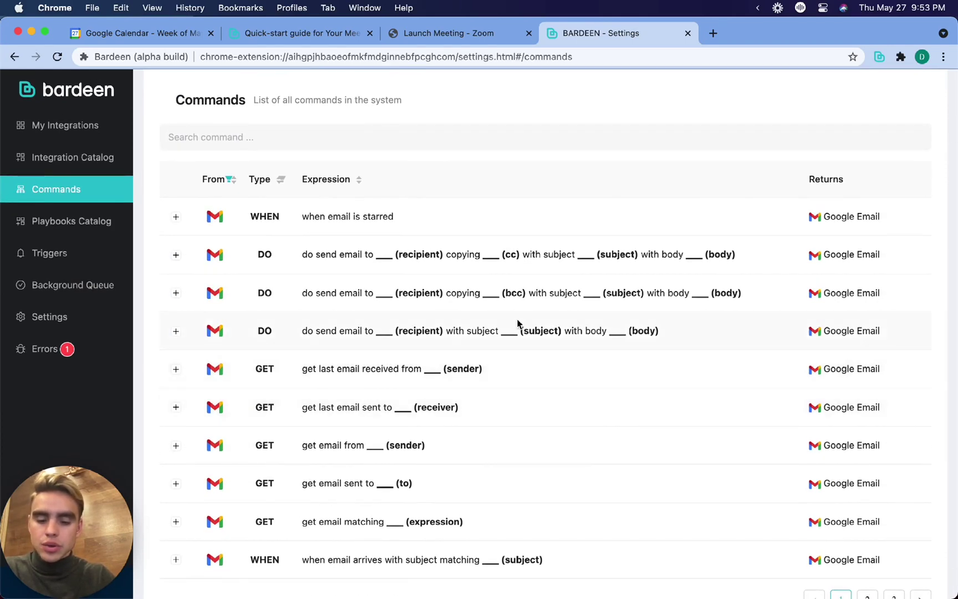
# Run 'Get last email received from [sender]' with no sender, returning a Delivery Status Notification (Failure).
pyautogui.hotkey('alt', 'b')
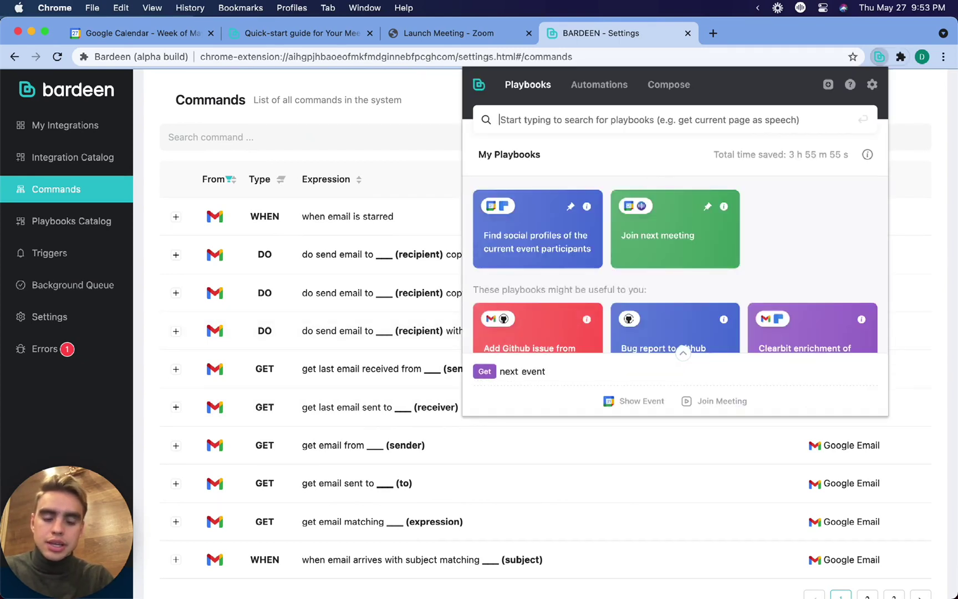
pyautogui.write('get last emai')
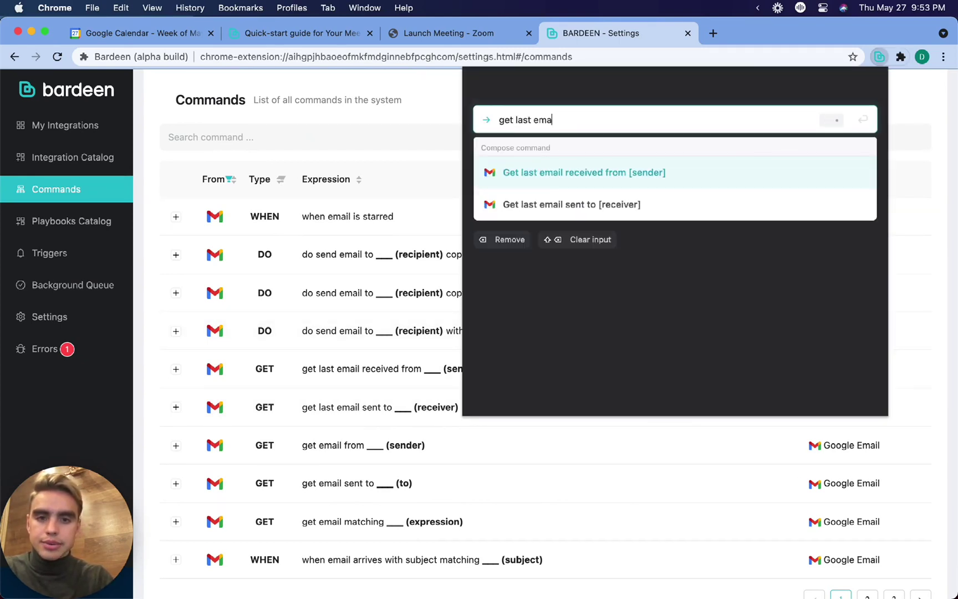
pyautogui.click(631, 182)
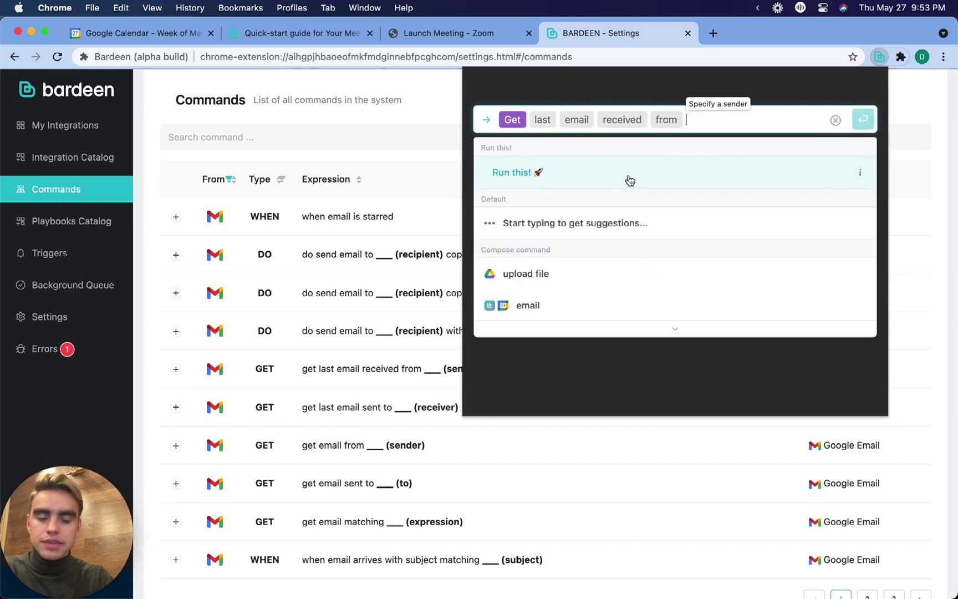
pyautogui.click(668, 170)
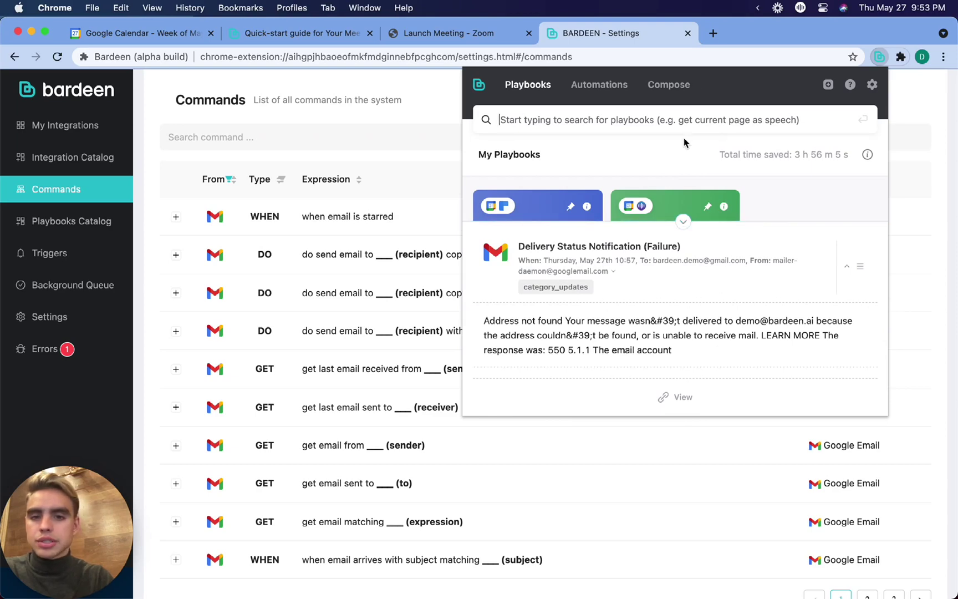
# Close the commands guide and open the guide on creating your own playbook.
pyautogui.click(321, 33)
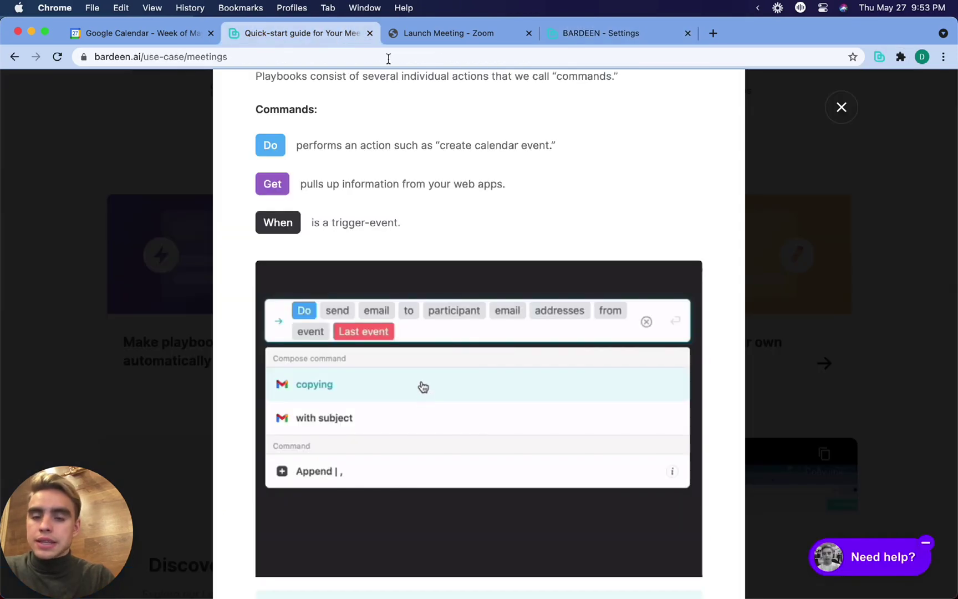
pyautogui.click(842, 107)
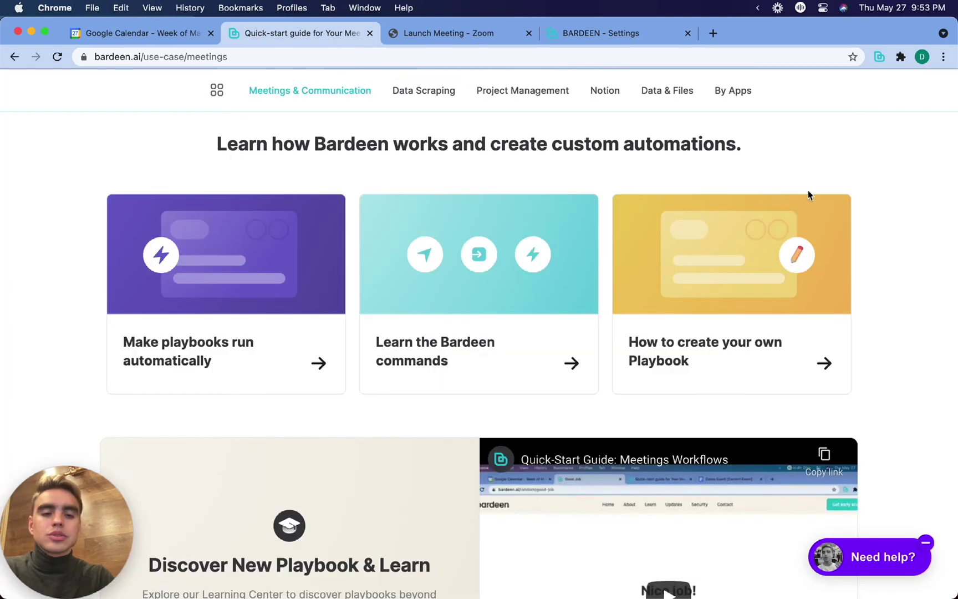
pyautogui.click(693, 262)
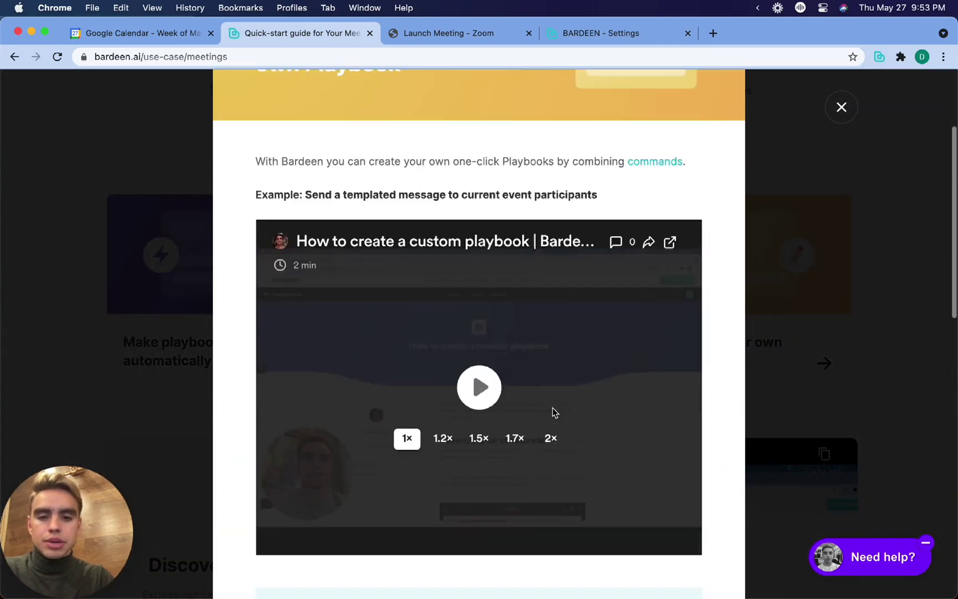
pyautogui.scroll(-10, 553, 408)
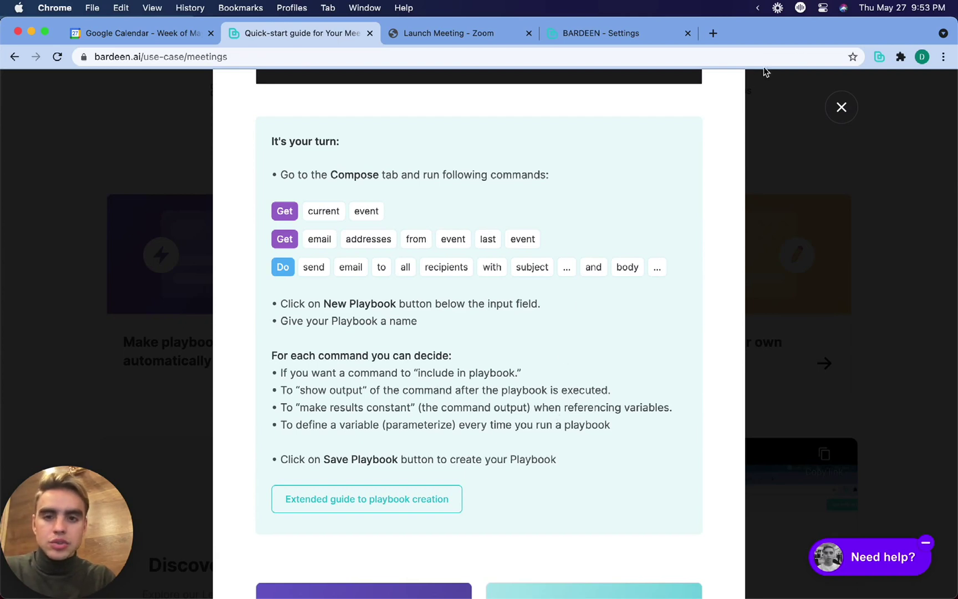
# In a cleared Bardeen Compose notebook, run the Get next event command.
pyautogui.click(878, 58)
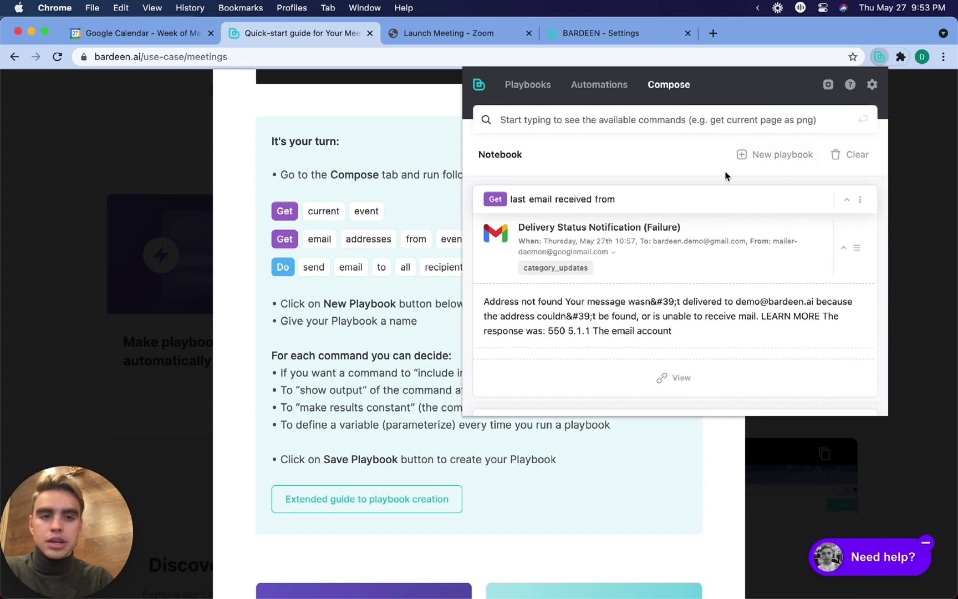
pyautogui.click(849, 157)
pyautogui.write('get next e')
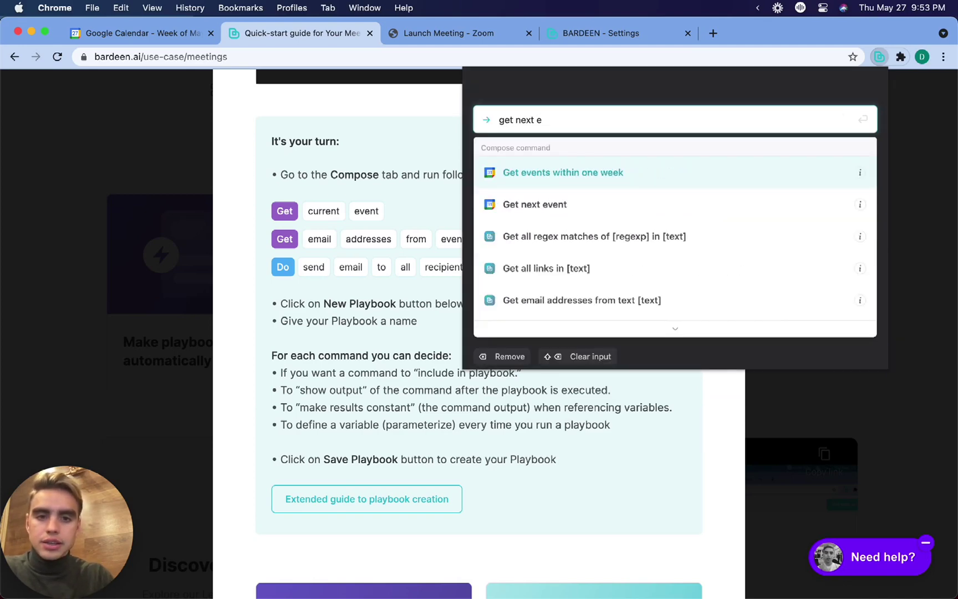
pyautogui.press('Down')
pyautogui.press('Return')
pyautogui.press('Return')
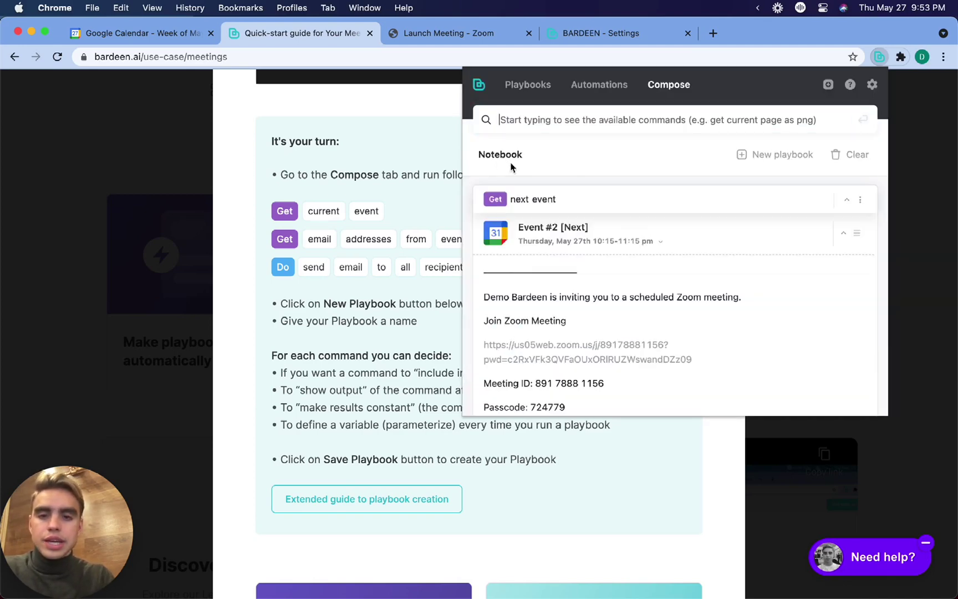
# Run the get email addresses from event command on the last event.
pyautogui.write('get')
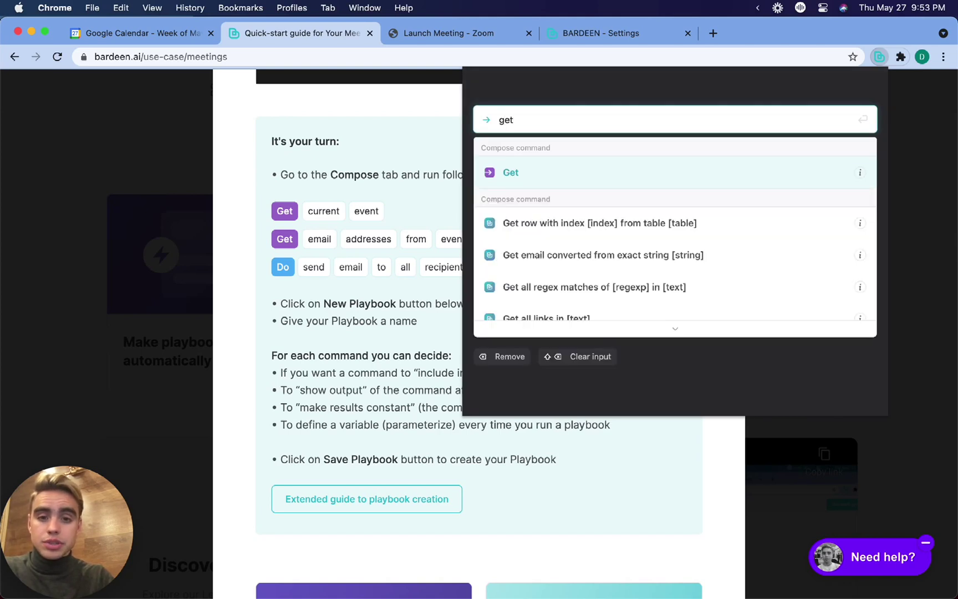
pyautogui.write(' emai')
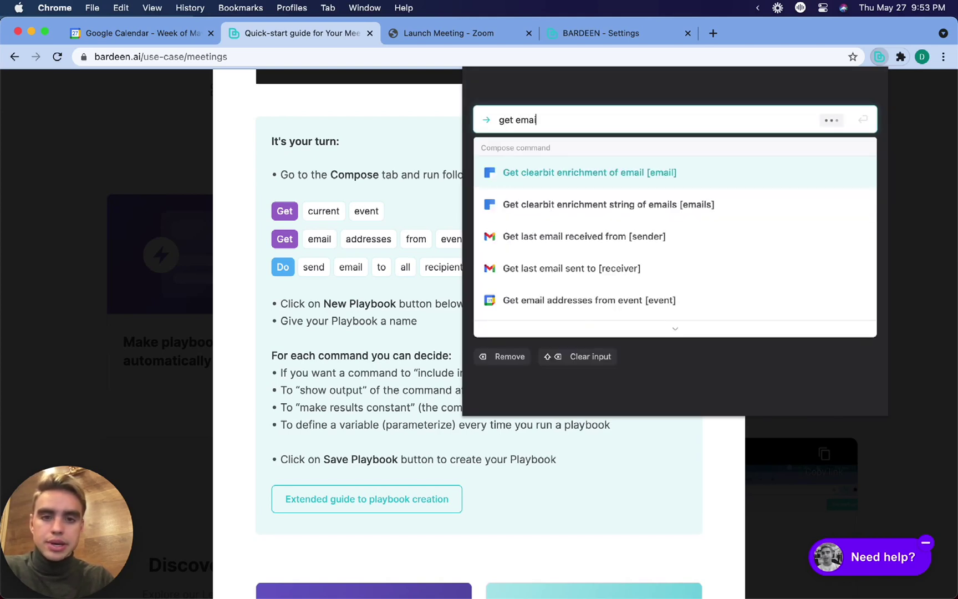
pyautogui.click(591, 294)
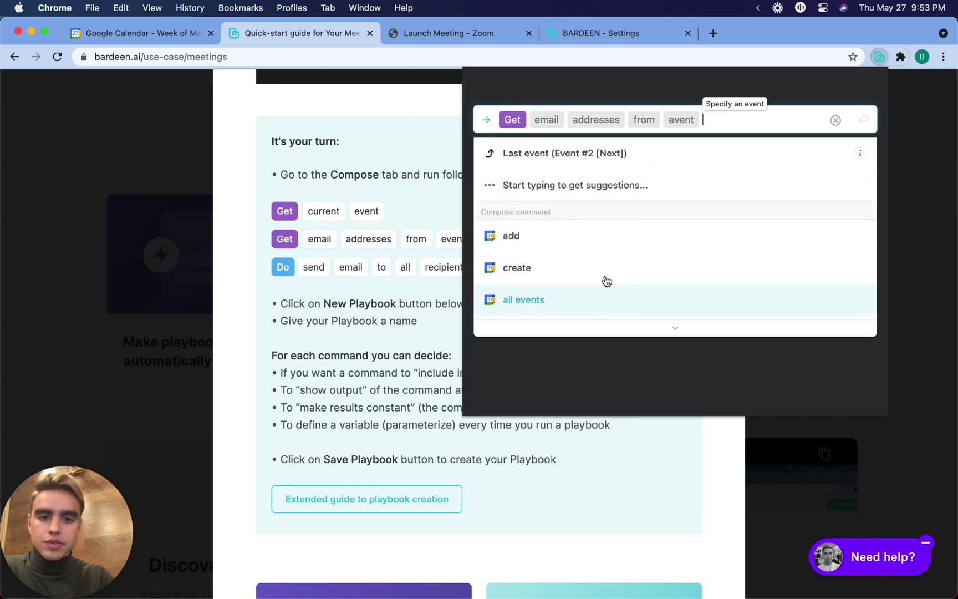
pyautogui.click(557, 156)
pyautogui.click(558, 161)
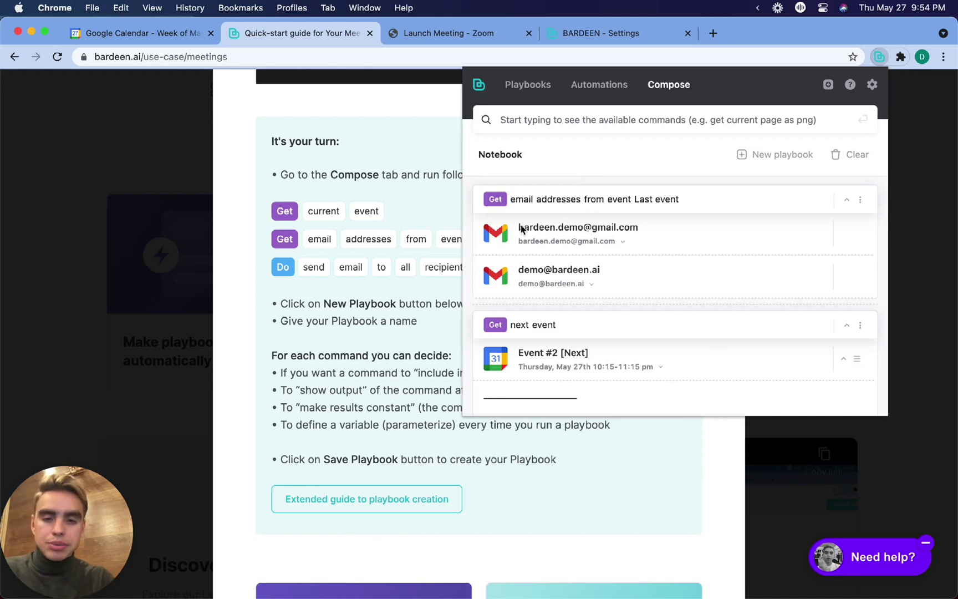
# Send an email to all recipients with the subject 'Hey there!'.
pyautogui.write('do send ')
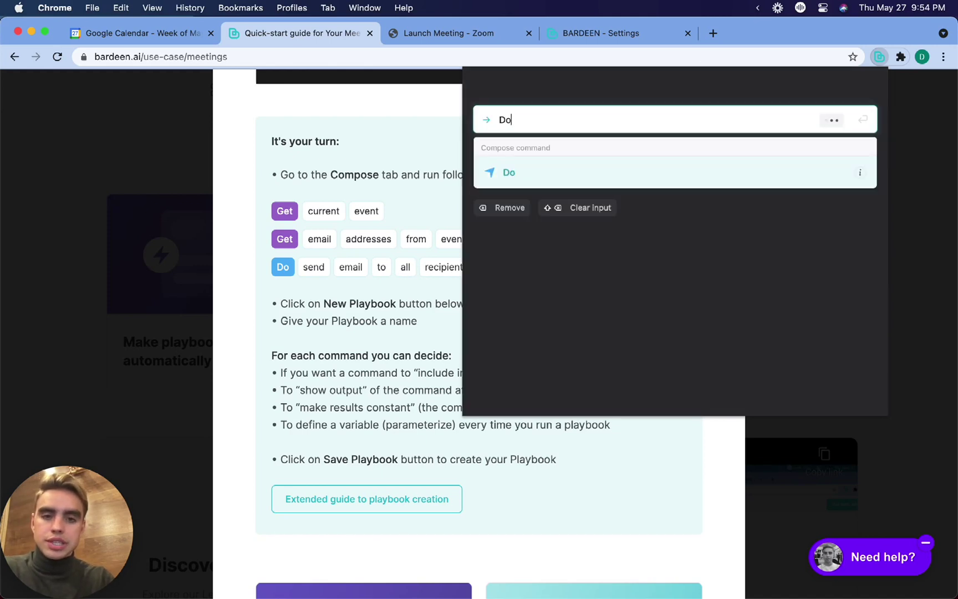
pyautogui.write('email to')
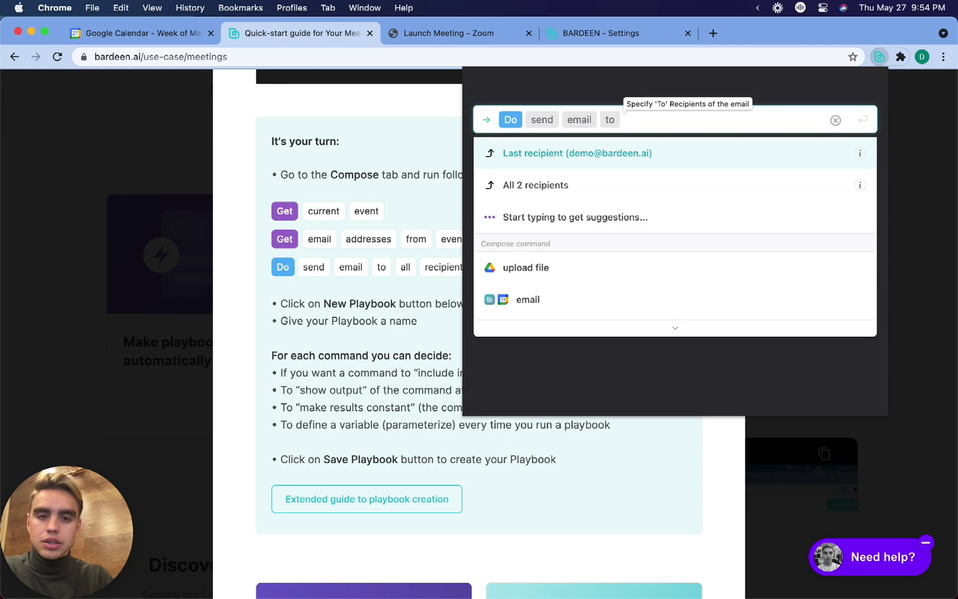
pyautogui.press('Down')
pyautogui.press('Return')
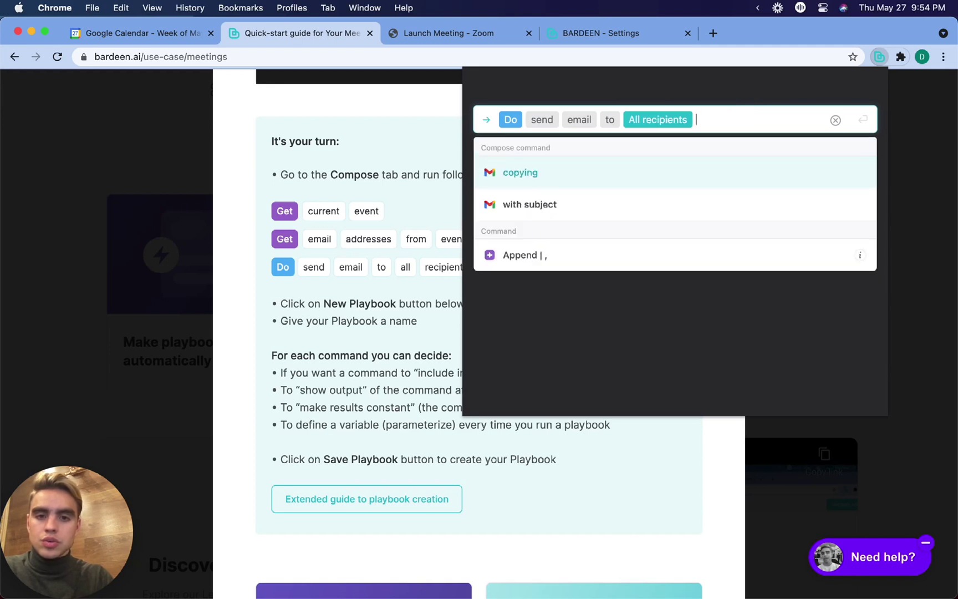
pyautogui.press('Down')
pyautogui.press('Return')
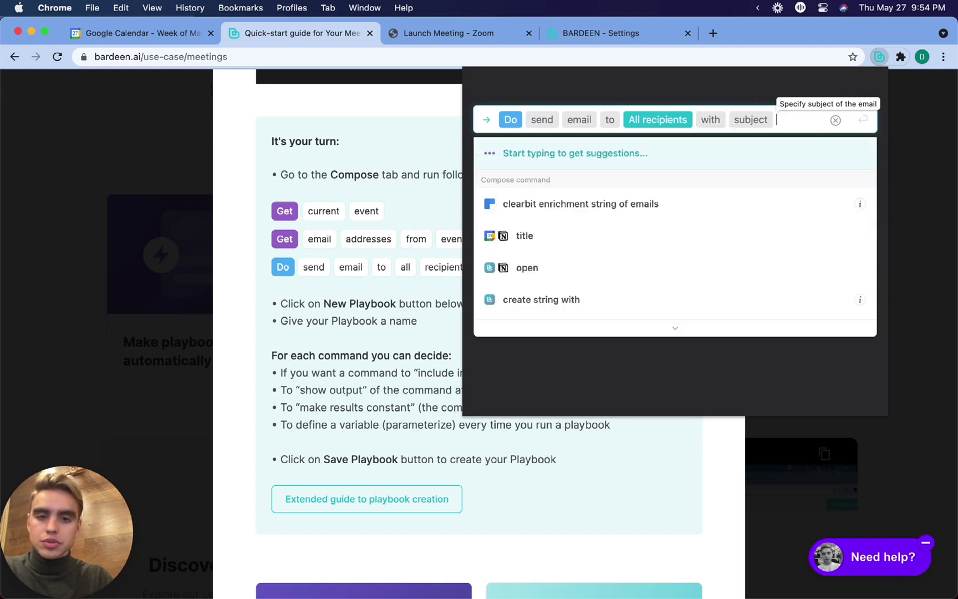
pyautogui.write('jhe')
pyautogui.press('BackSpace')
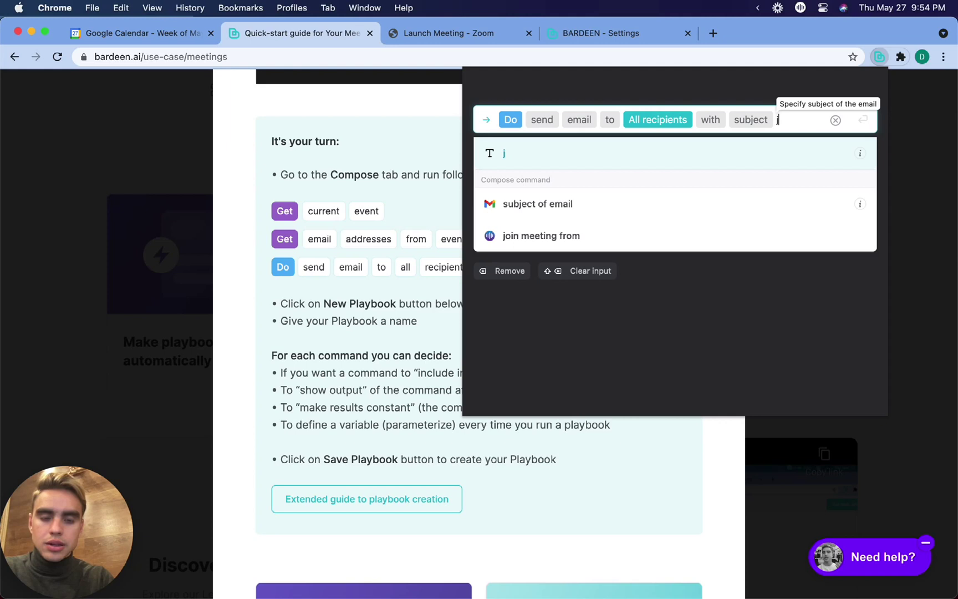
pyautogui.write('Hey there!')
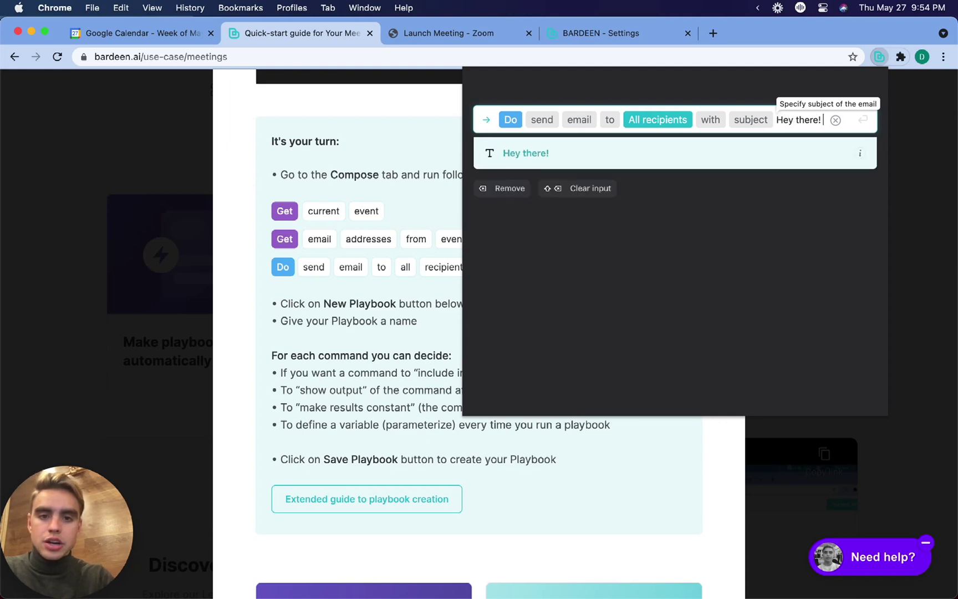
pyautogui.press('Return')
pyautogui.click(635, 188)
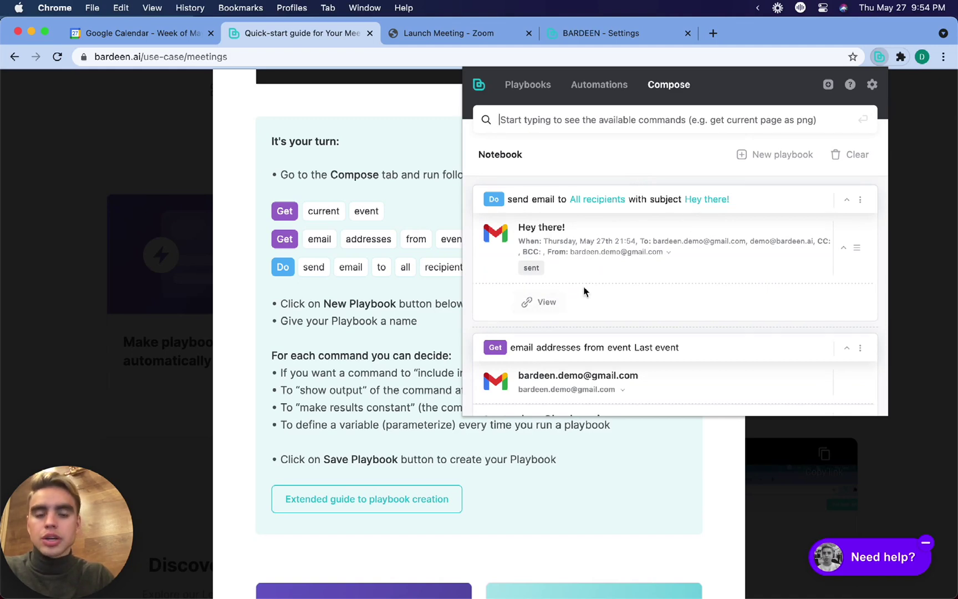
# Start a new playbook from the commands, keep the next event step, and parametrize the email subject.
pyautogui.click(780, 159)
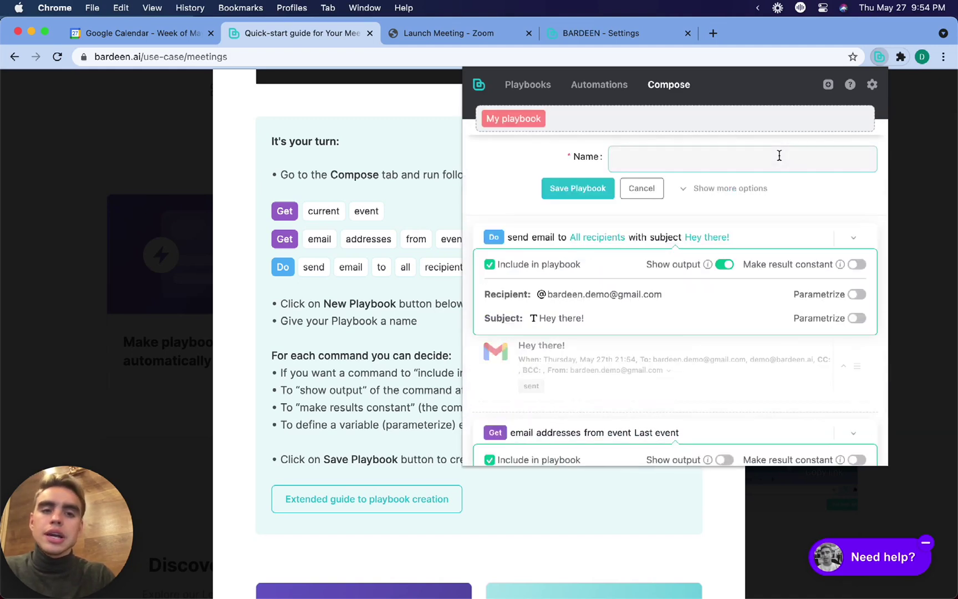
pyautogui.click(742, 157)
pyautogui.click(562, 156)
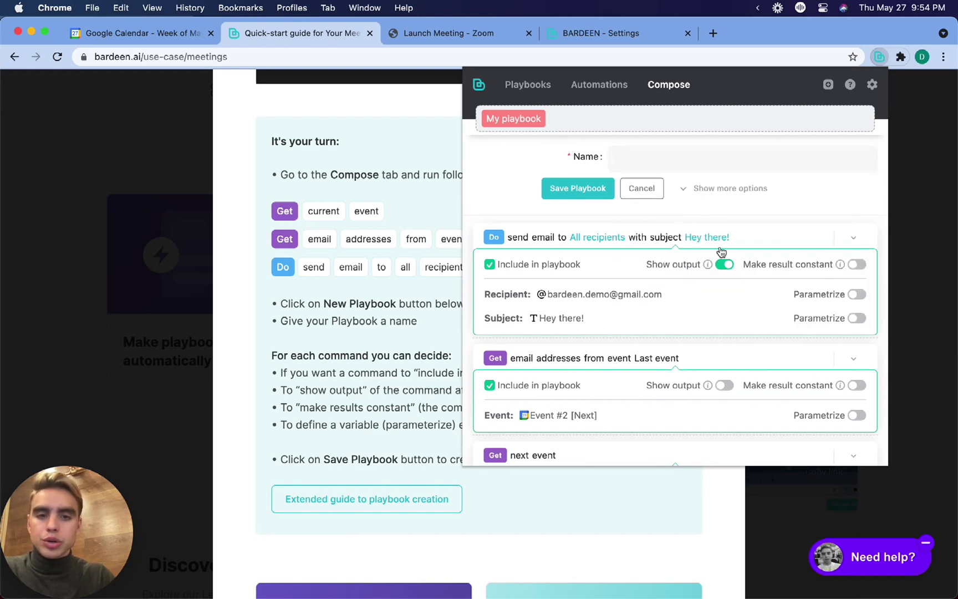
pyautogui.scroll(-2, 723, 252)
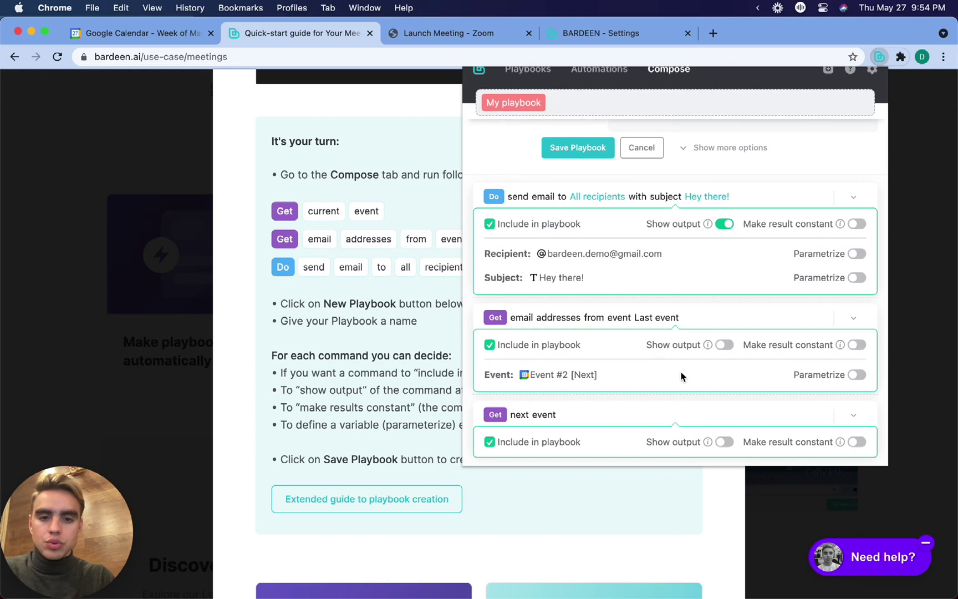
pyautogui.click(489, 443)
pyautogui.click(490, 443)
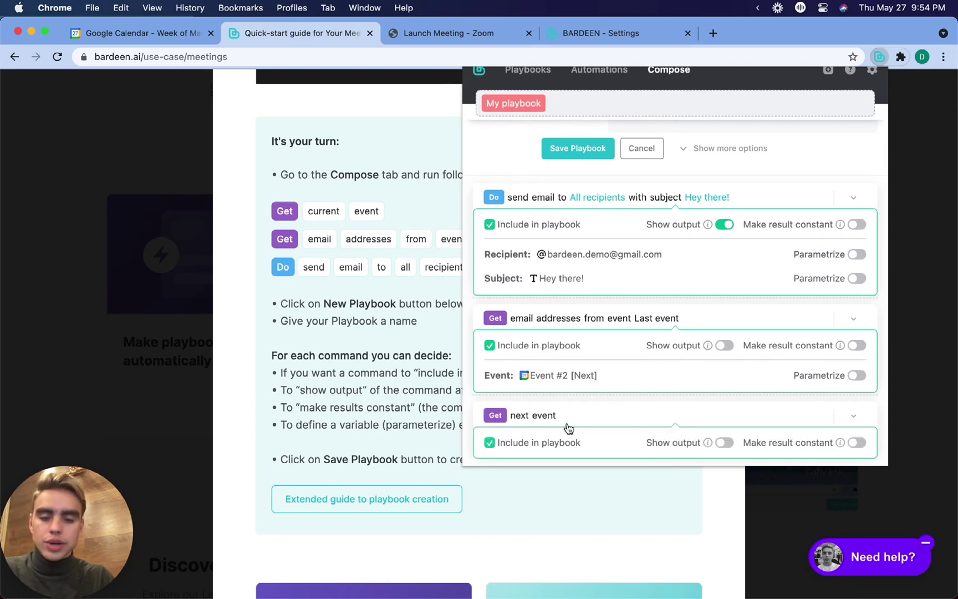
pyautogui.click(490, 442)
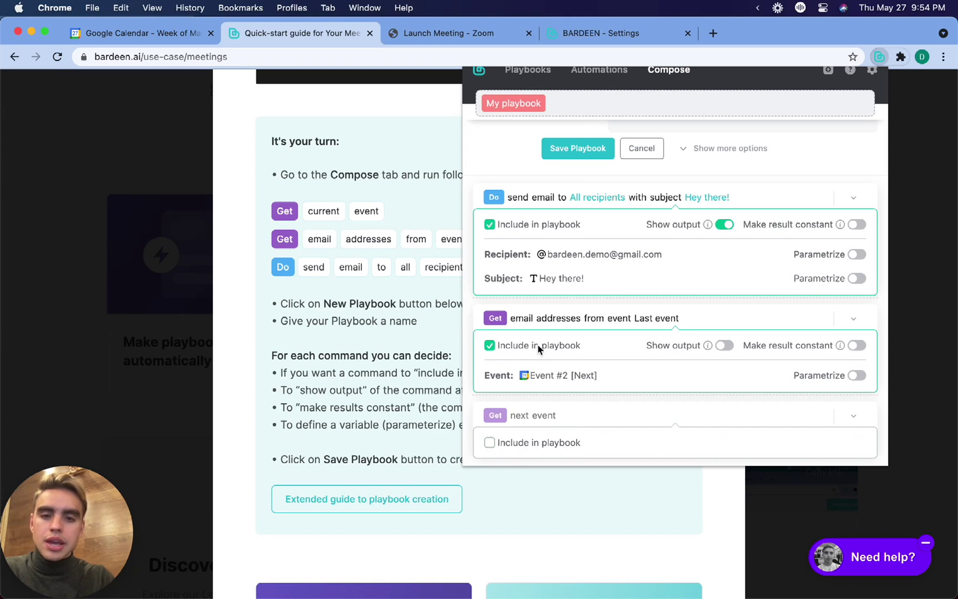
pyautogui.click(489, 441)
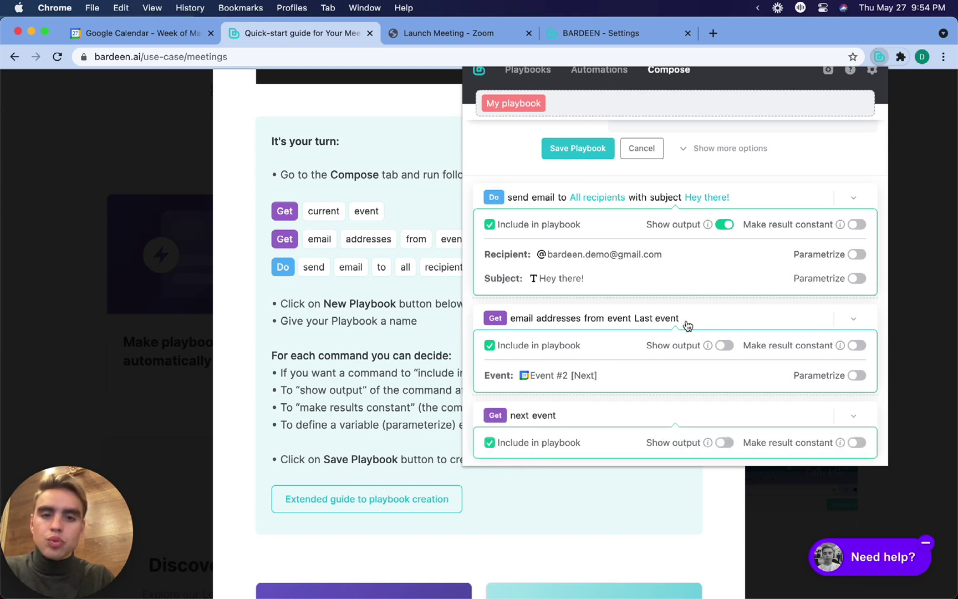
pyautogui.click(857, 279)
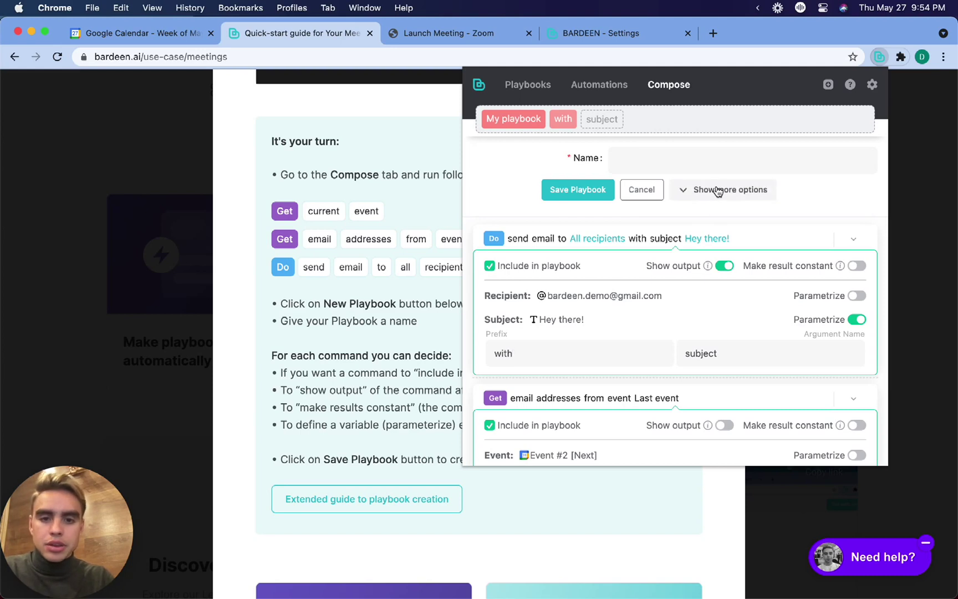
# Name the playbook 'Send email to next event participants', colour it blue, and save it.
pyautogui.click(681, 160)
pyautogui.write('S')
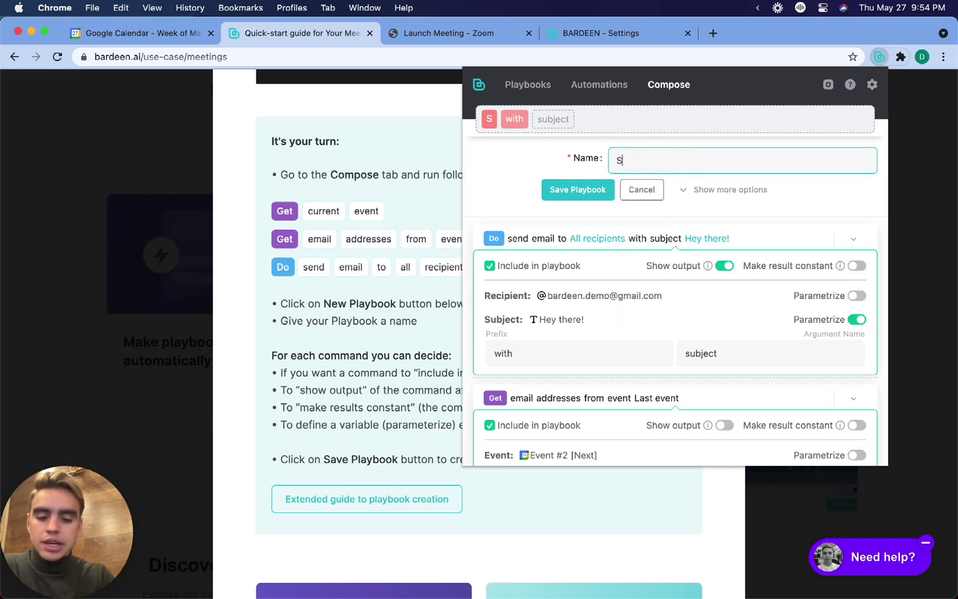
pyautogui.write('end email to next ev')
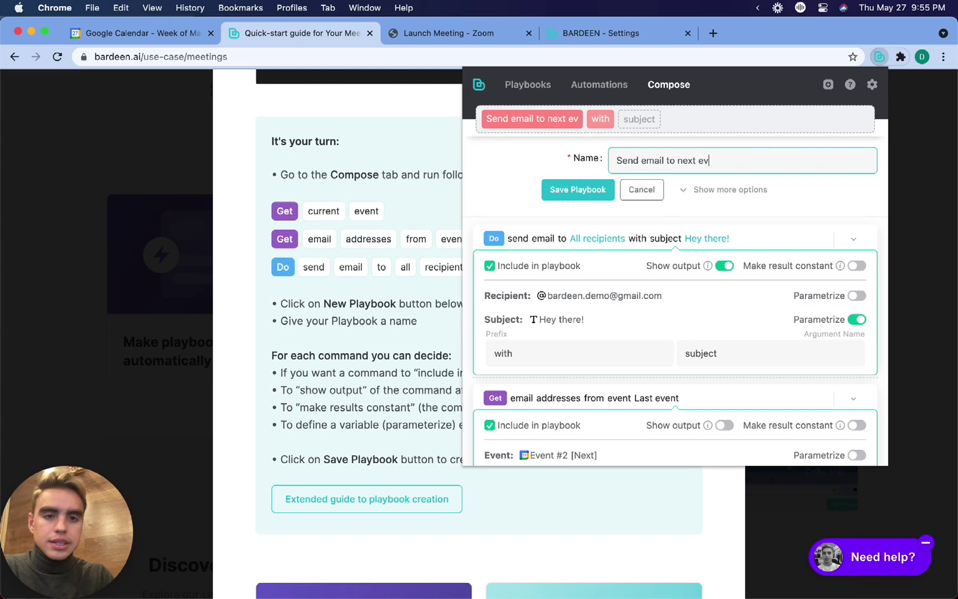
pyautogui.write('ent participants')
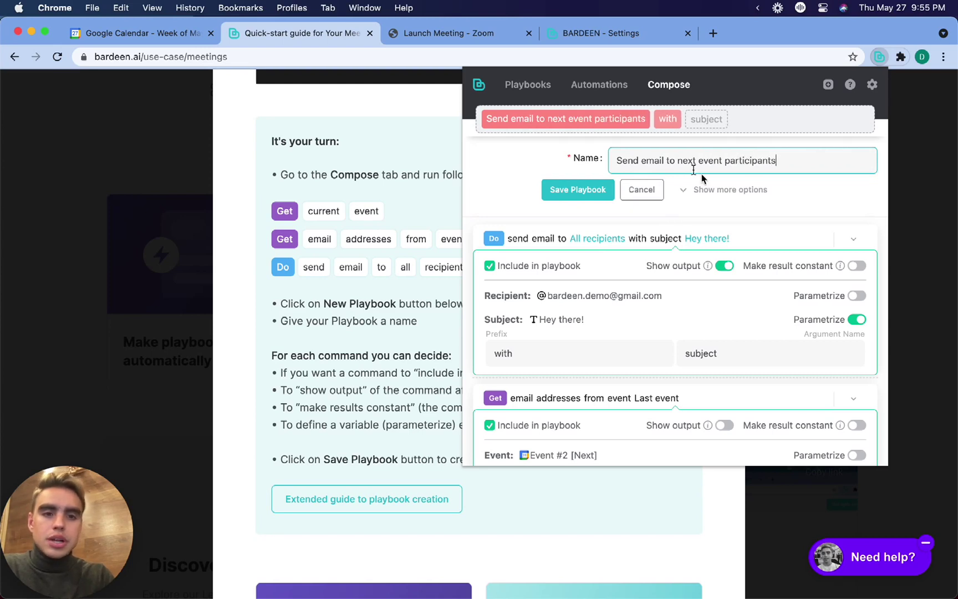
pyautogui.click(730, 190)
pyautogui.scroll(-1, 775, 315)
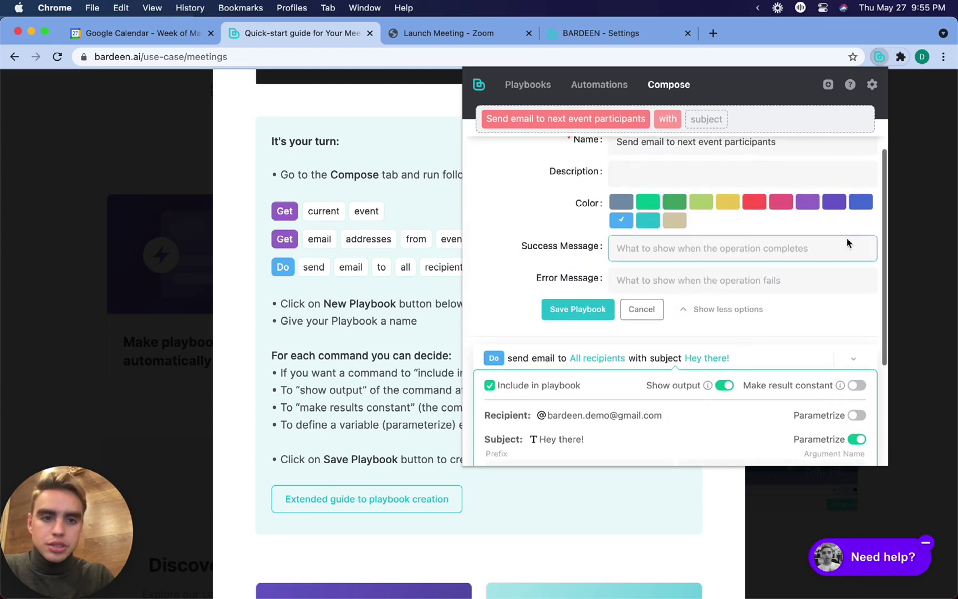
pyautogui.click(860, 202)
pyautogui.click(589, 311)
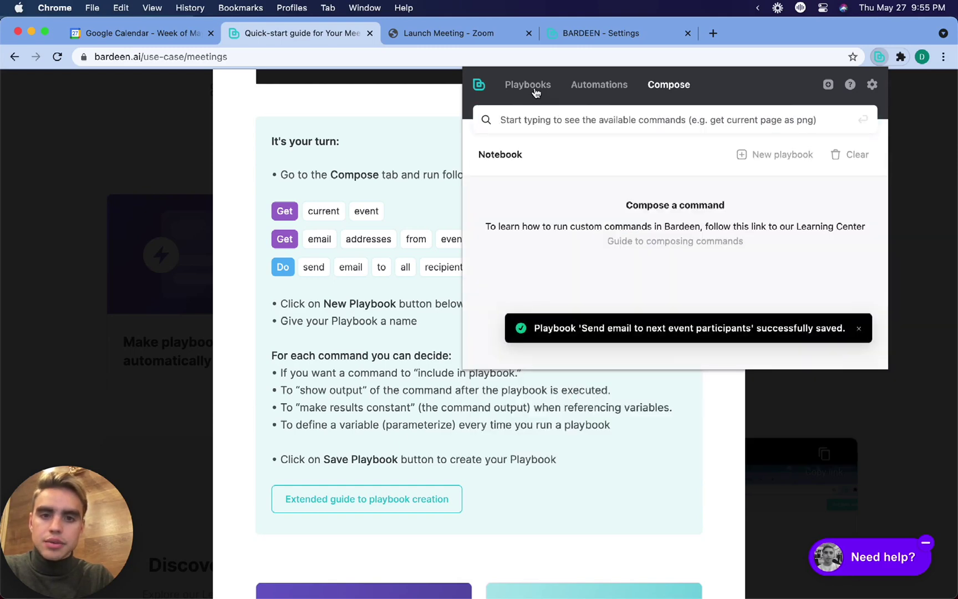
# Run 'Send email to next event participants' with subject 'Hey guys.' and view the sent email in Gmail.
pyautogui.click(530, 87)
pyautogui.scroll(1, 689, 221)
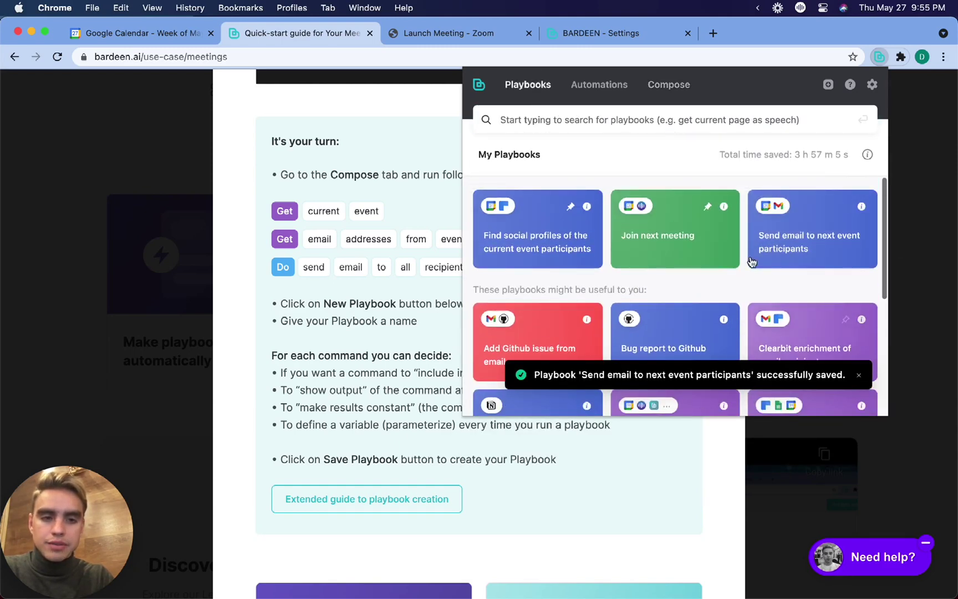
pyautogui.click(775, 256)
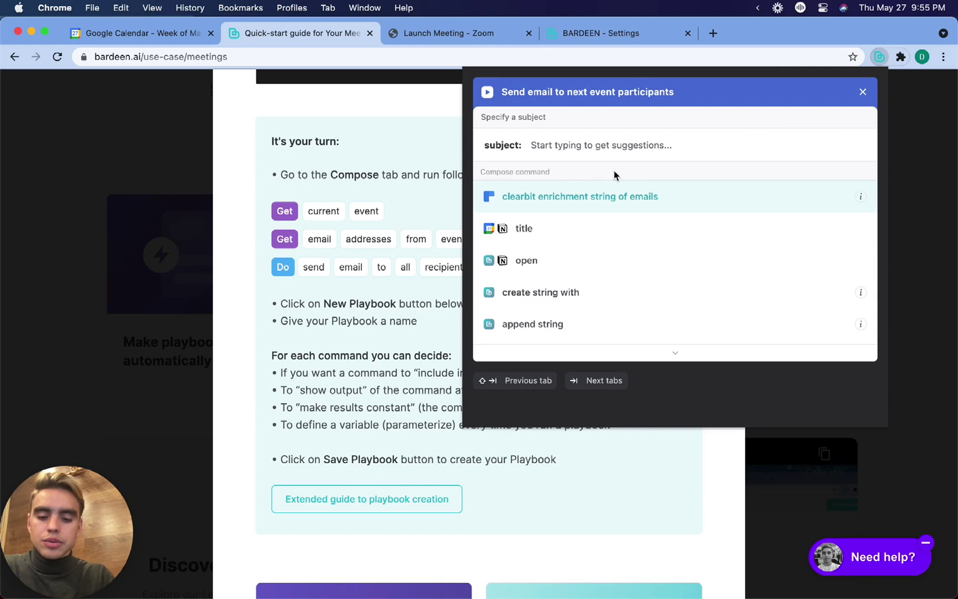
pyautogui.write('Hey guys.')
pyautogui.press('Return')
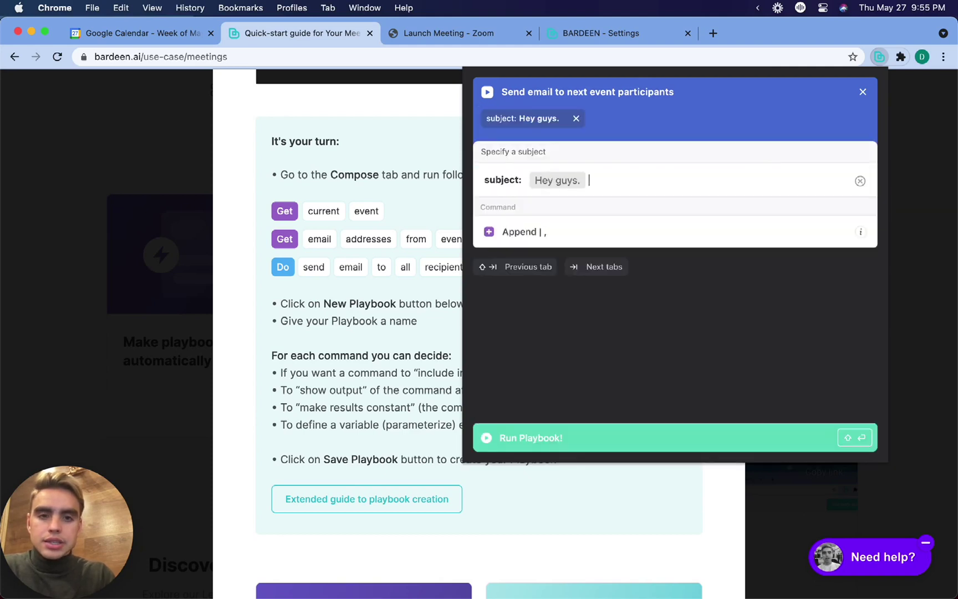
pyautogui.click(700, 435)
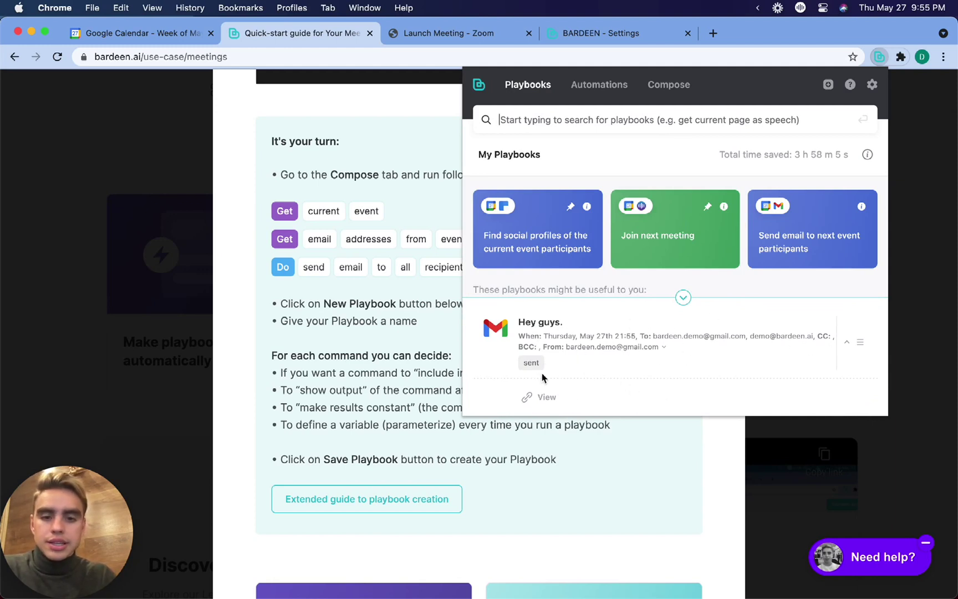
pyautogui.click(540, 397)
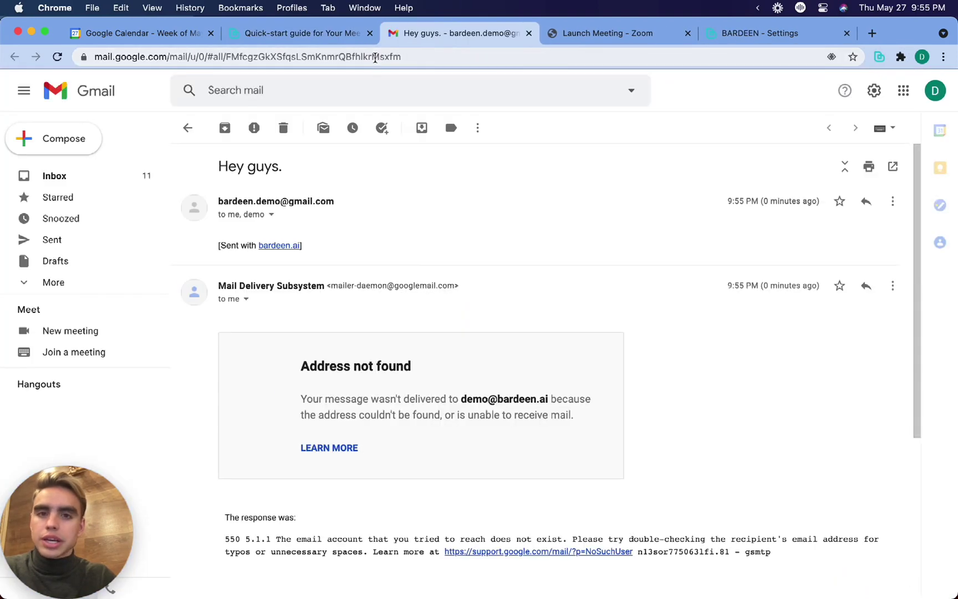
# Return to the Bardeen quick-start guide tab and close the create-your-own-playbook guide.
pyautogui.click(306, 31)
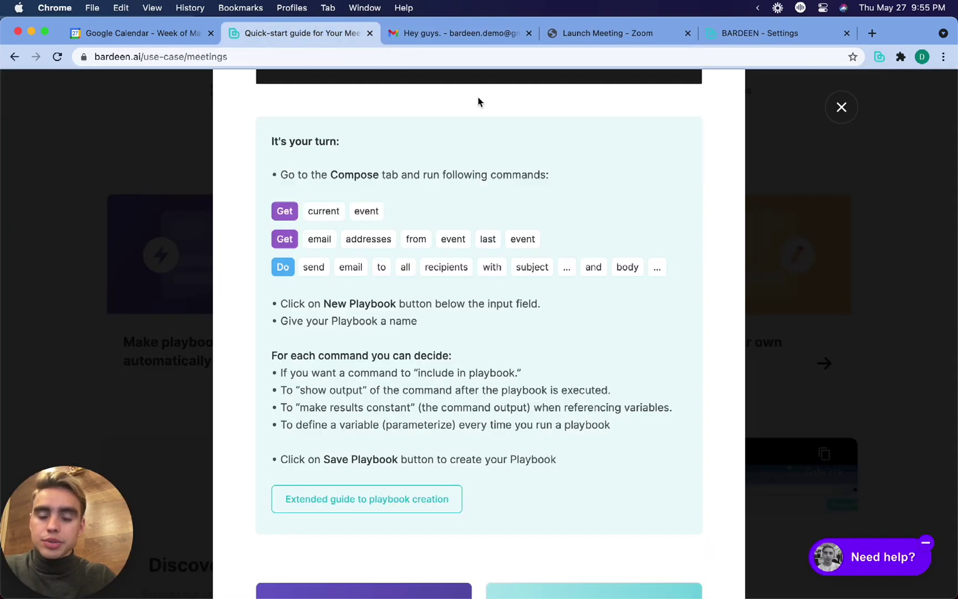
pyautogui.click(842, 108)
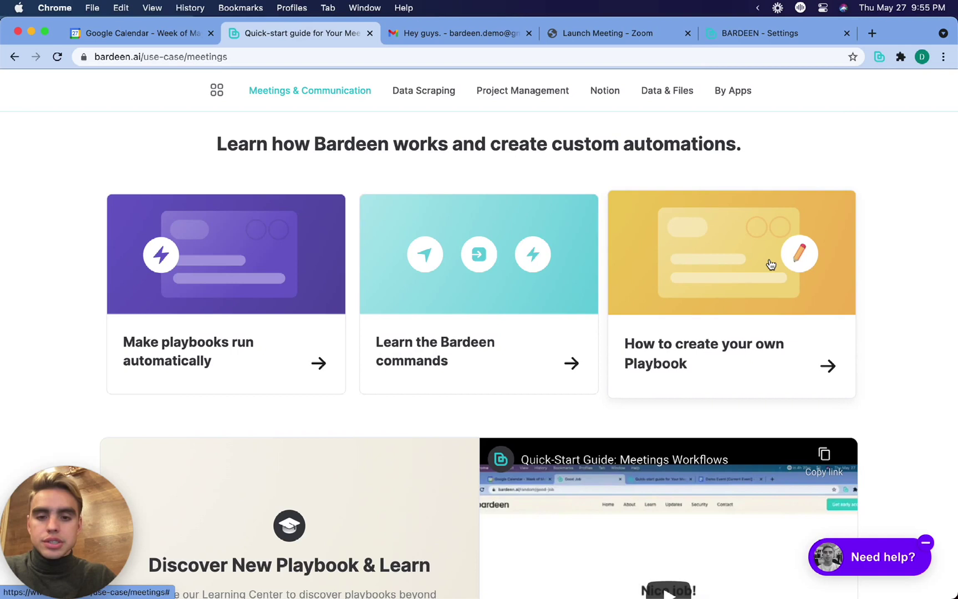